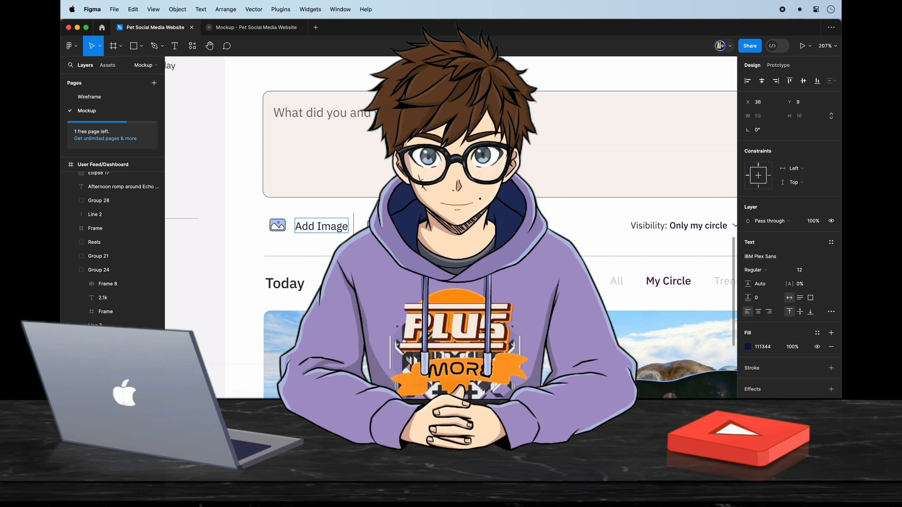
Step: Change the "Add Image" label below the post box to "Image"
{"action": "left_click", "coordinate": [383, 176]}
{"action": "left_click", "coordinate": [324, 225]}
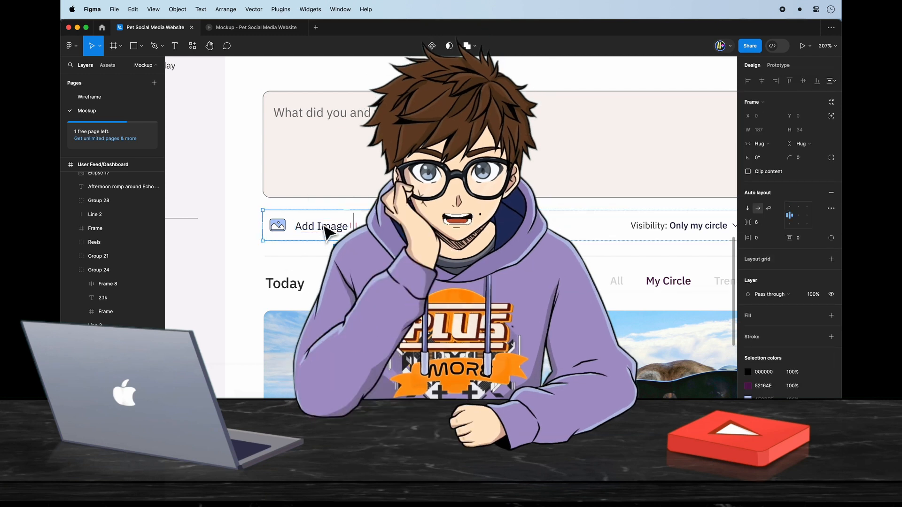
{"action": "double_click", "coordinate": [324, 225]}
{"action": "double_click", "coordinate": [324, 225]}
{"action": "double_click", "coordinate": [311, 224]}
{"action": "type", "text": "Image"}
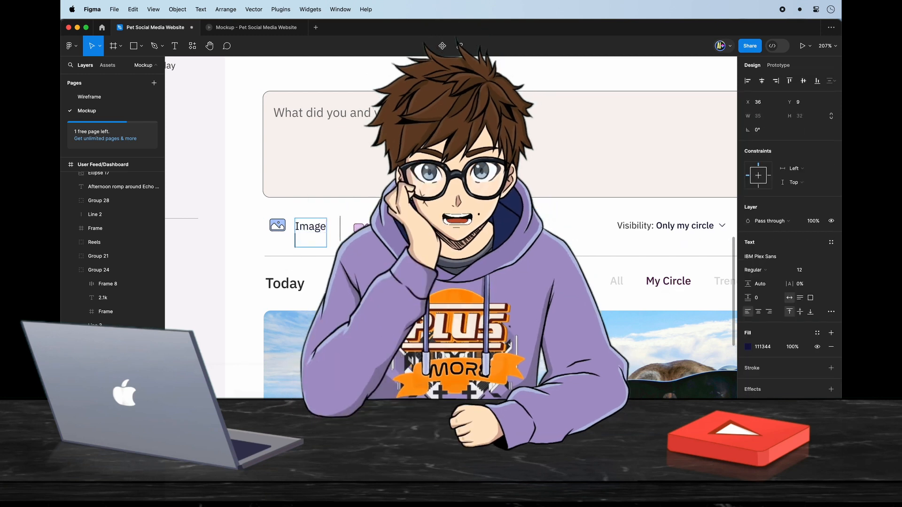
{"action": "left_click", "coordinate": [285, 284]}
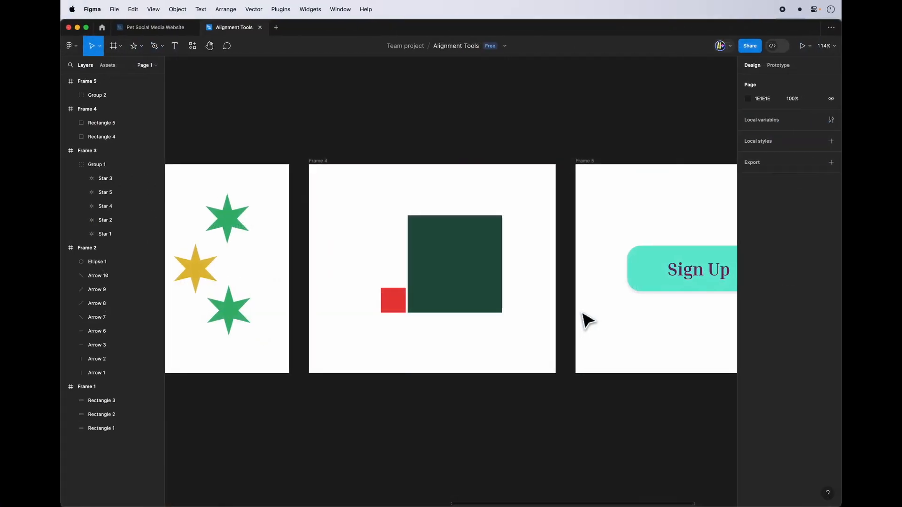
{"action": "scroll", "coordinate": [583, 314], "scroll_direction": "down", "scroll_amount": 3}
{"action": "scroll", "coordinate": [587, 321], "scroll_direction": "down", "scroll_amount": 2}
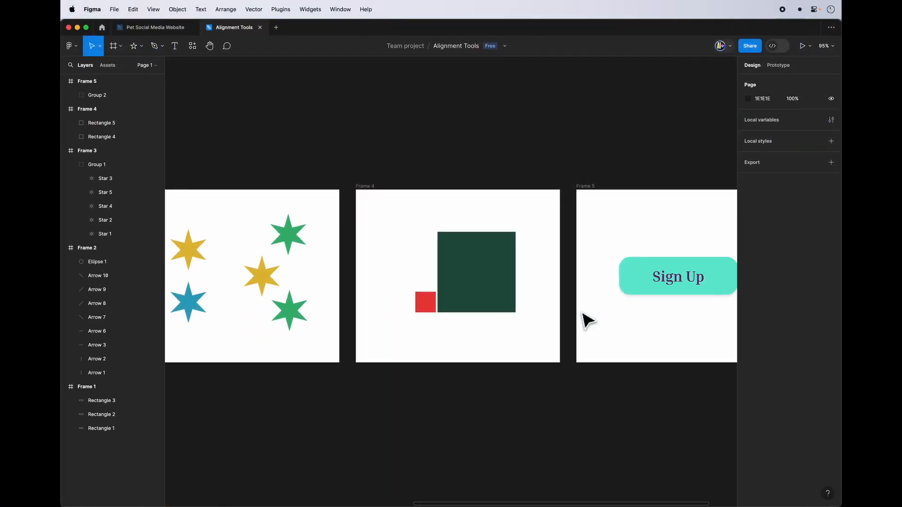
{"action": "scroll", "coordinate": [586, 321], "scroll_direction": "down", "scroll_amount": 5}
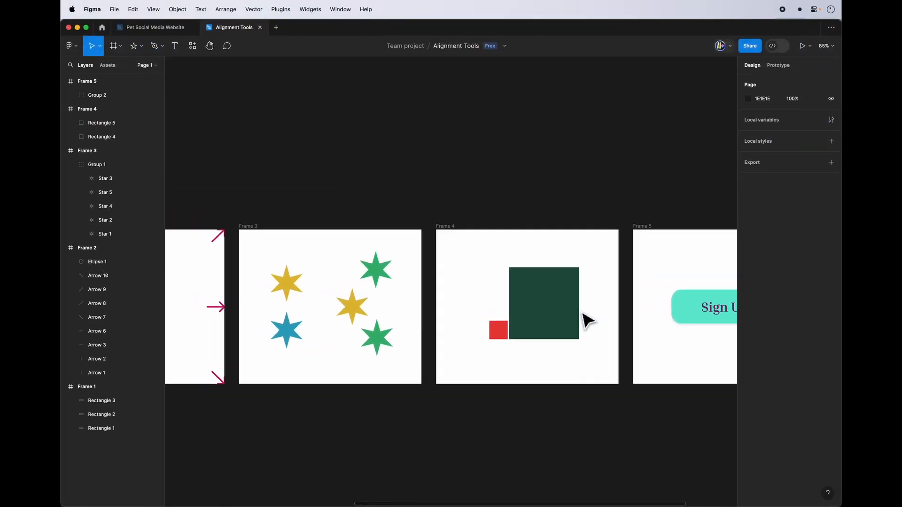
{"action": "scroll", "coordinate": [586, 321], "scroll_direction": "down", "scroll_amount": 1}
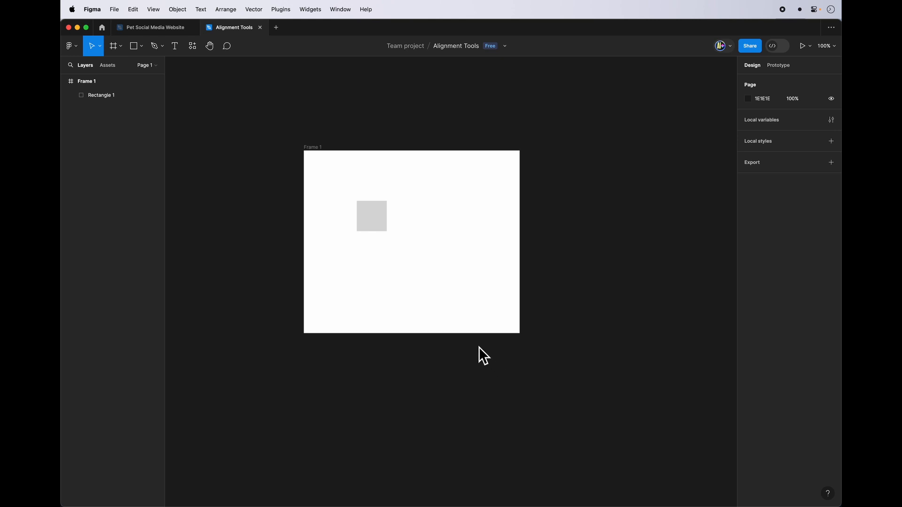
Step: Set the grey square's X position to 150 and its Y position to 110
{"action": "left_click", "coordinate": [373, 221]}
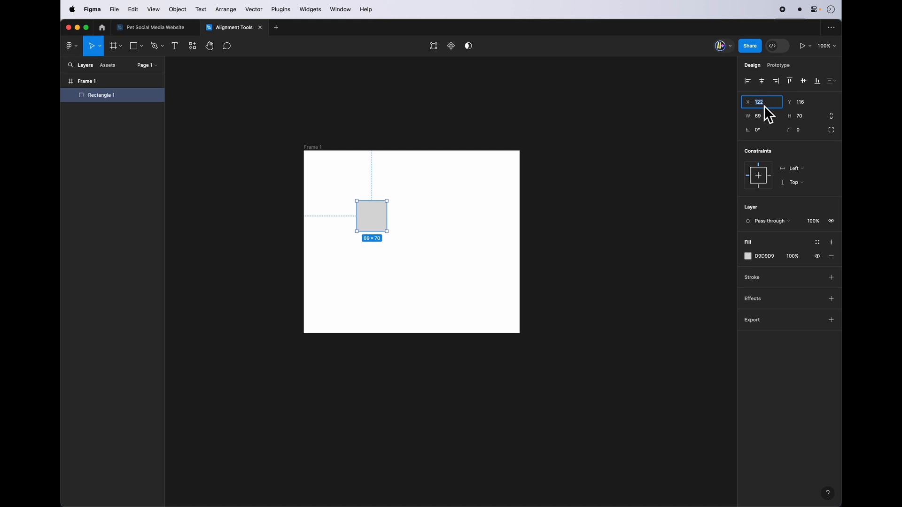
{"action": "type", "text": "50"}
{"action": "key", "text": "Return"}
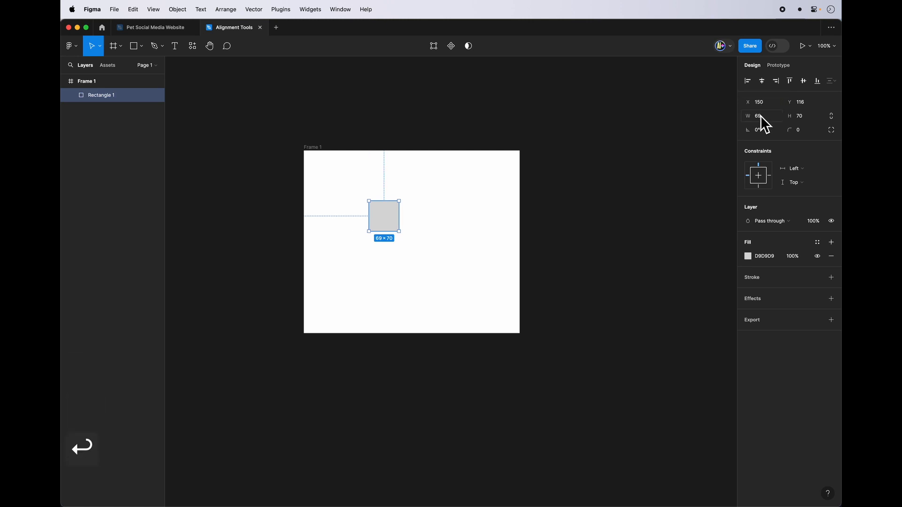
{"action": "key", "text": "Tab"}
{"action": "type", "text": "70"}
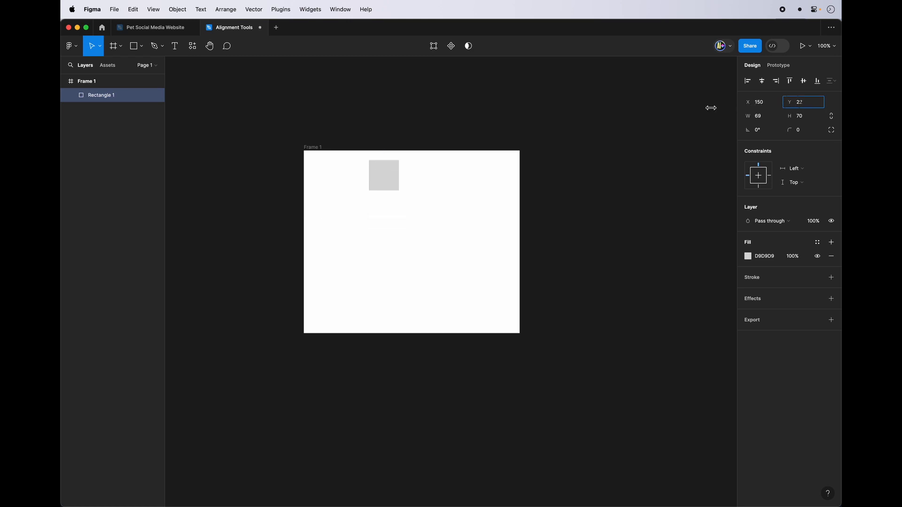
{"action": "left_click_drag", "start_coordinate": [761, 110], "coordinate": [793, 103]}
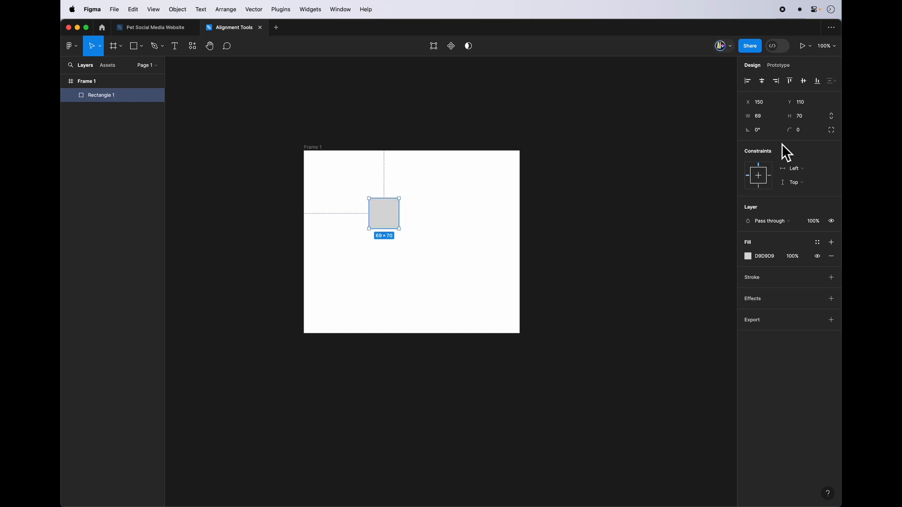
{"action": "left_click", "coordinate": [448, 259]}
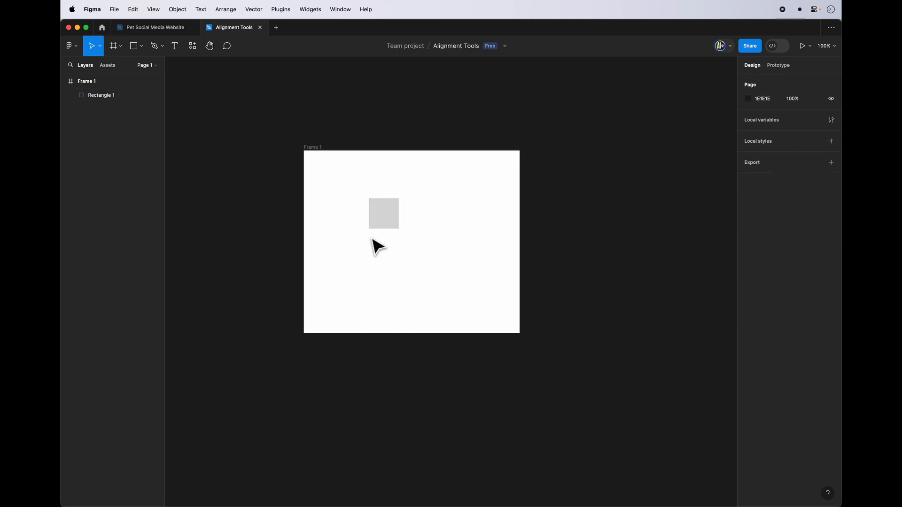
Step: Set the grey square's X position to 135 and move it freehand toward the middle of Frame 1
{"action": "left_click", "coordinate": [390, 214]}
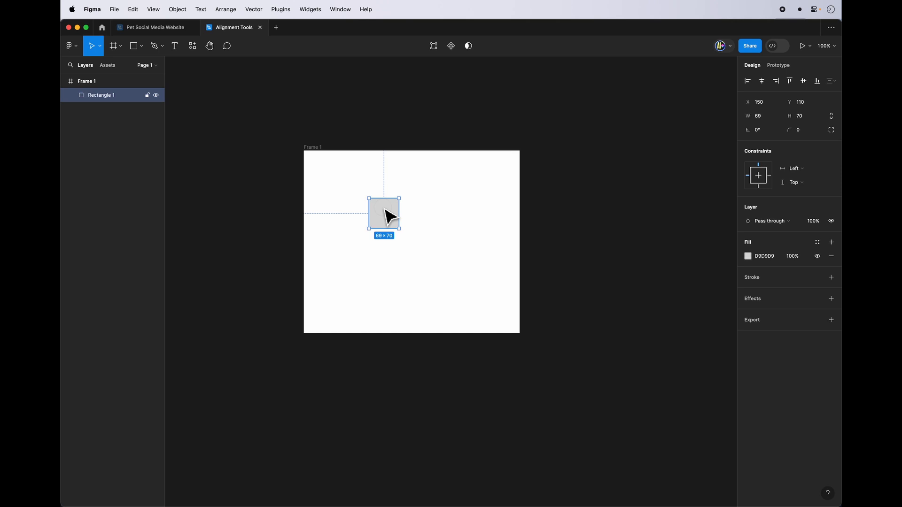
{"action": "left_click", "coordinate": [767, 102]}
{"action": "key", "text": "Return"}
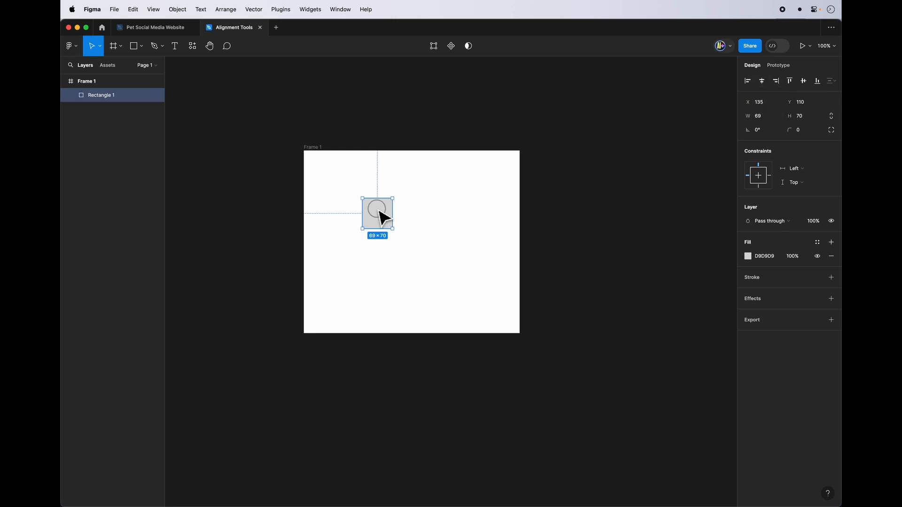
{"action": "left_click_drag", "start_coordinate": [379, 209], "coordinate": [428, 225]}
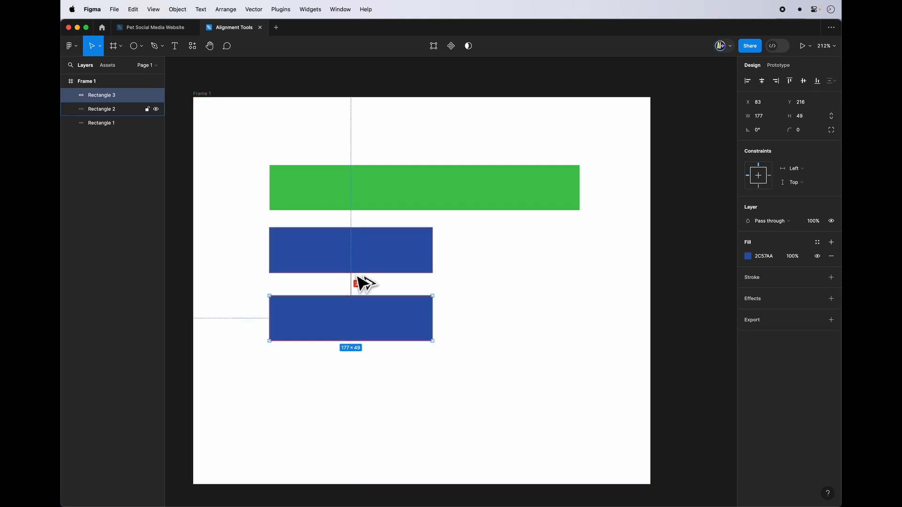
Step: Measure the vertical gap between the two blue rectangles in Frame 1
{"action": "key", "text": "alt"}
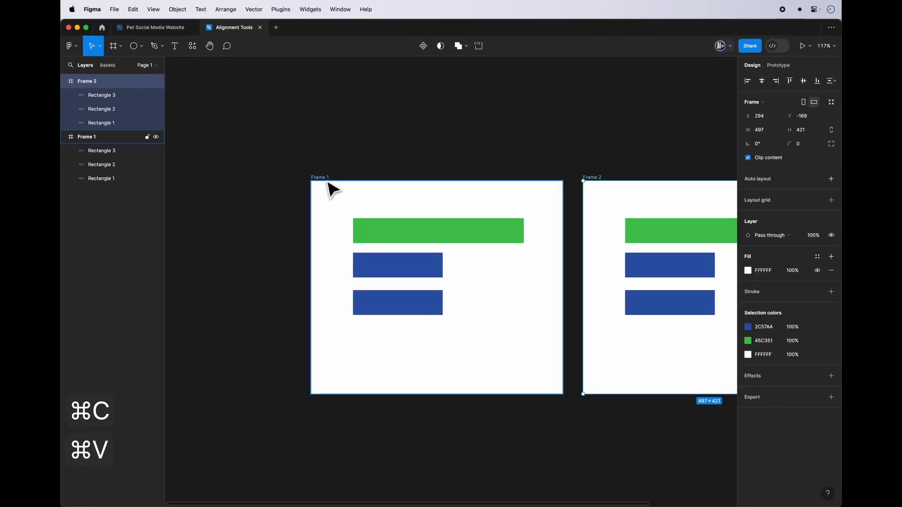
Step: Delete the two blue rectangles and the green rectangle from Frame 2
{"action": "scroll", "coordinate": [336, 187], "scroll_direction": "right", "scroll_amount": 5}
{"action": "left_click", "coordinate": [540, 249]}
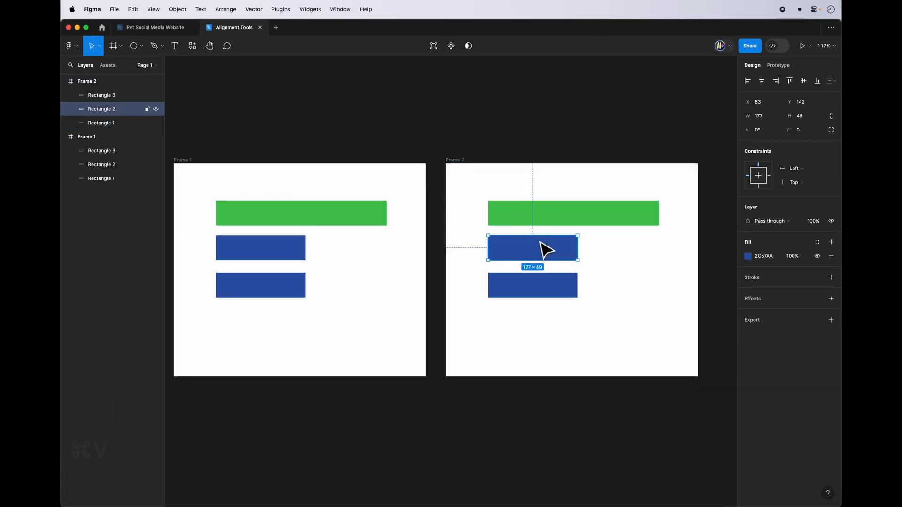
{"action": "key", "text": "BackSpace"}
{"action": "left_click", "coordinate": [536, 286]}
{"action": "key", "text": "BackSpace"}
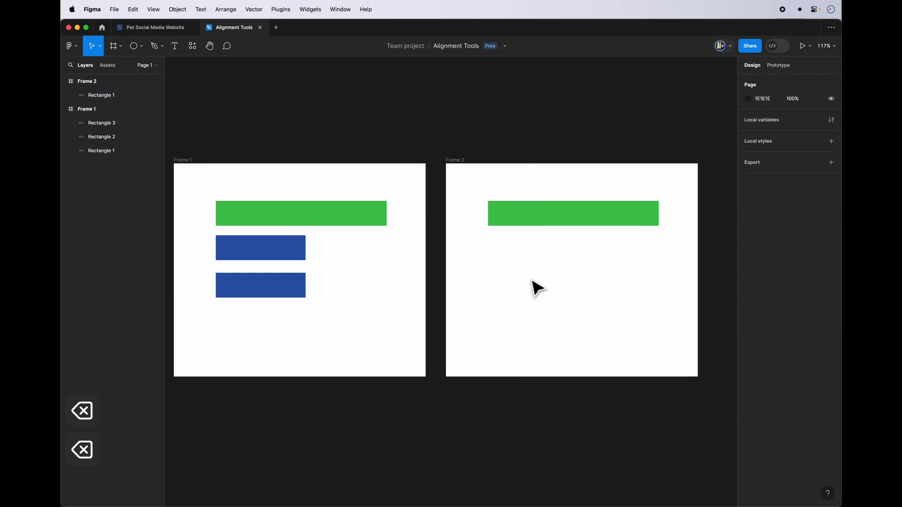
{"action": "left_click", "coordinate": [562, 222]}
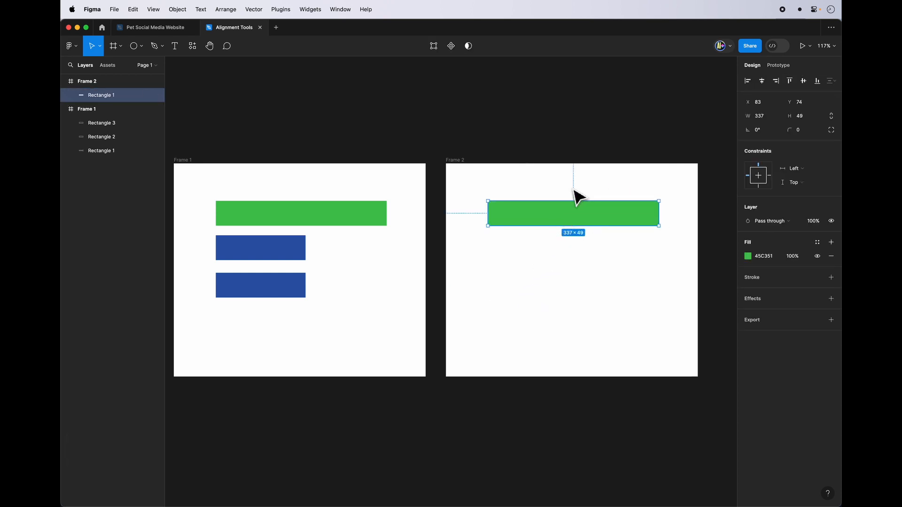
{"action": "scroll", "coordinate": [576, 195], "scroll_direction": "up", "scroll_amount": 5}
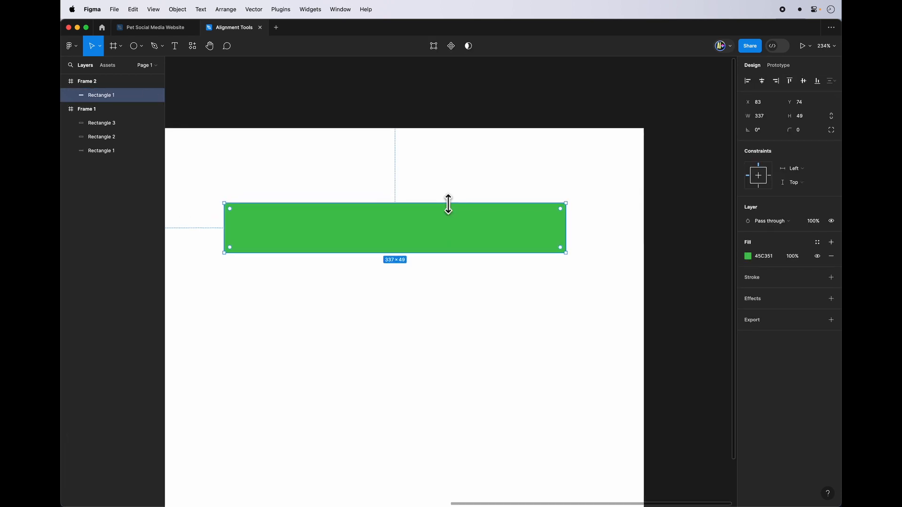
{"action": "scroll", "coordinate": [449, 207], "scroll_direction": "down", "scroll_amount": 3}
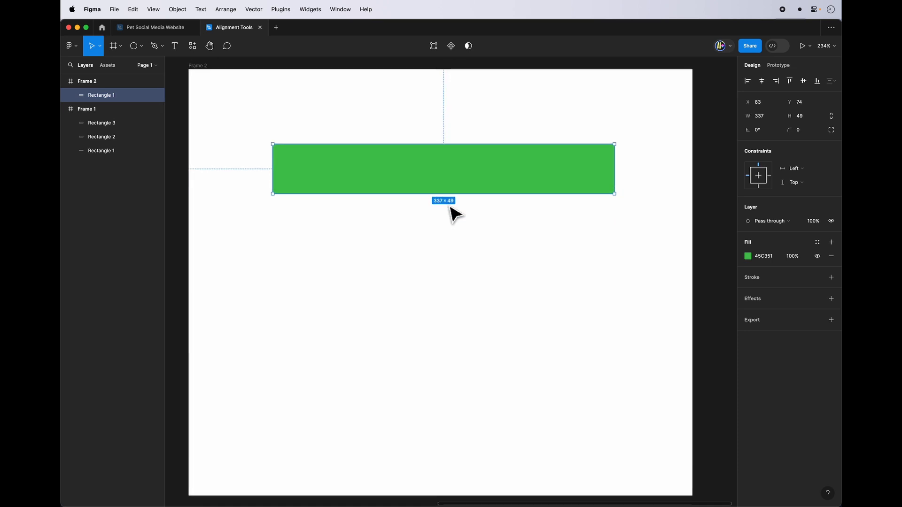
{"action": "key", "text": "BackSpace"}
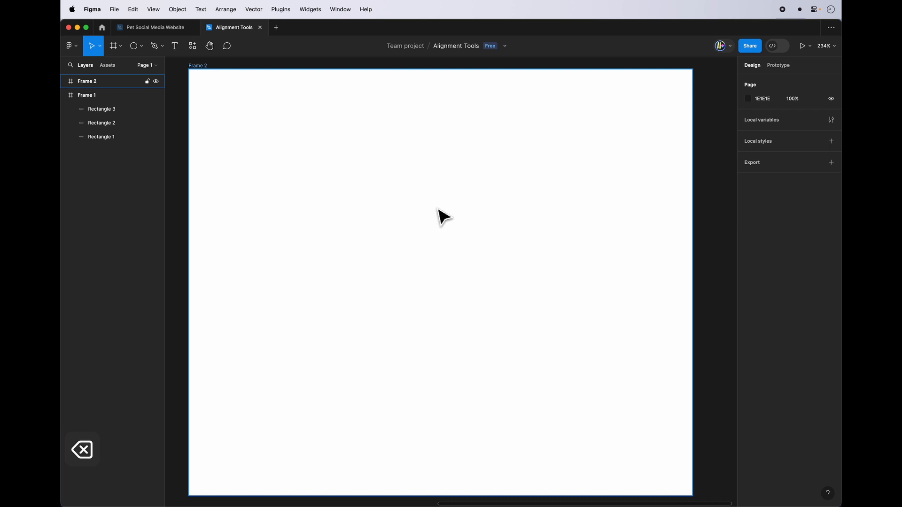
Step: Draw a square of about 123 × 123 in the upper part of Frame 2 and fill it with blue 0B6EB6
{"action": "key", "text": "r"}
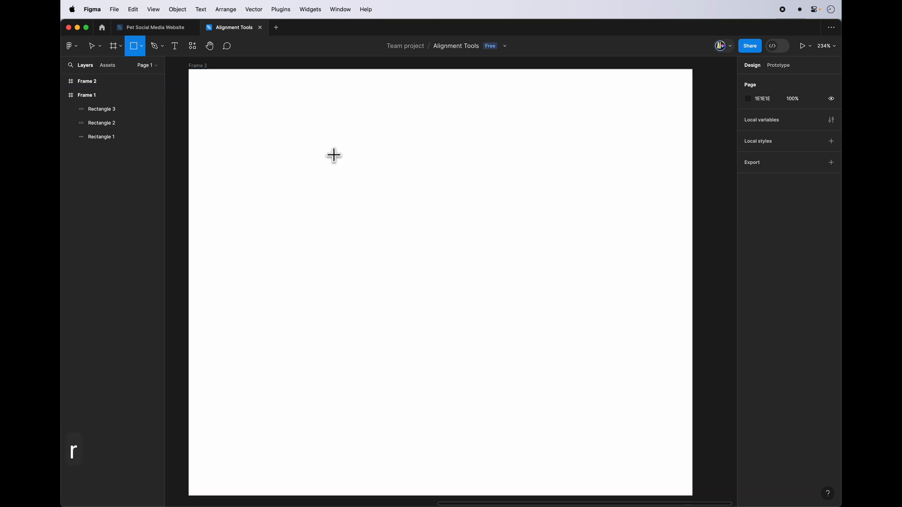
{"action": "mouse_move", "coordinate": [333, 155]}
{"action": "left_mouse_down"}
{"action": "mouse_move", "coordinate": [527, 296]}
{"action": "mouse_move", "coordinate": [502, 242]}
{"action": "mouse_move", "coordinate": [460, 209]}
{"action": "left_mouse_up"}
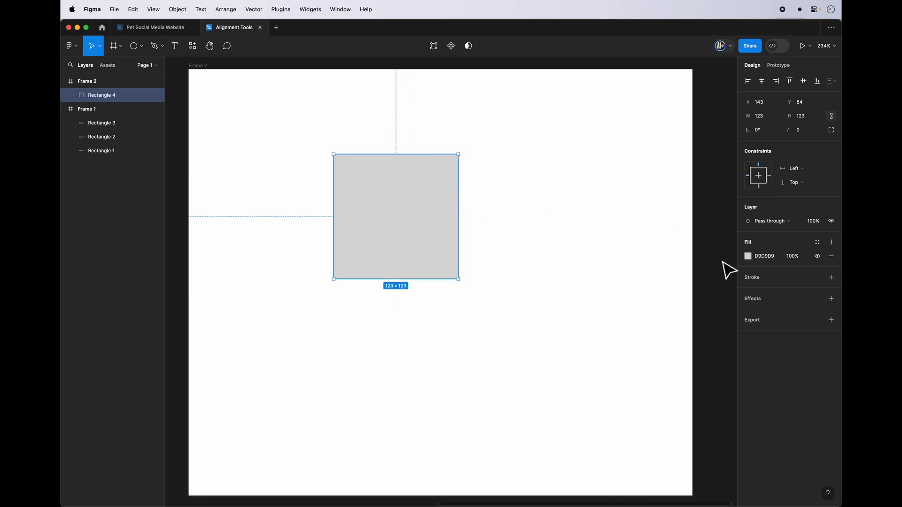
{"action": "left_click", "coordinate": [750, 262]}
{"action": "left_click", "coordinate": [701, 399]}
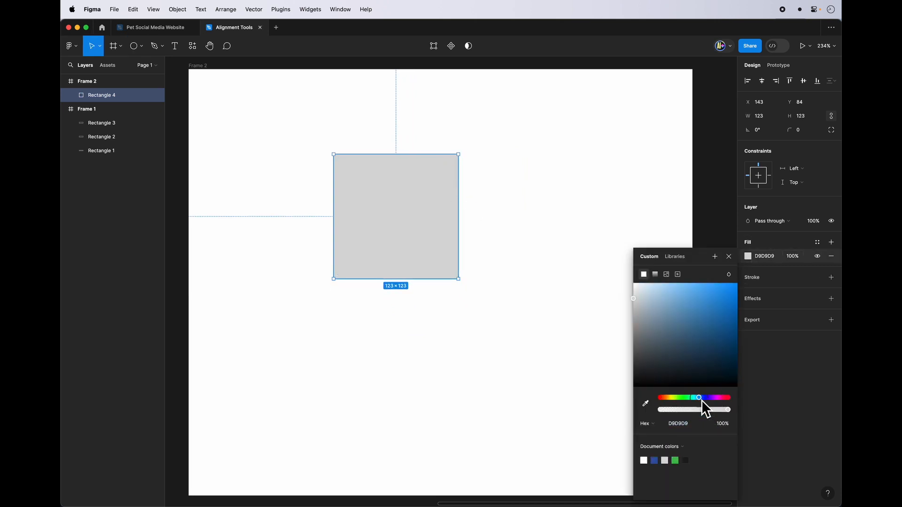
{"action": "left_click_drag", "start_coordinate": [698, 322], "coordinate": [732, 313]}
{"action": "left_click", "coordinate": [559, 364]}
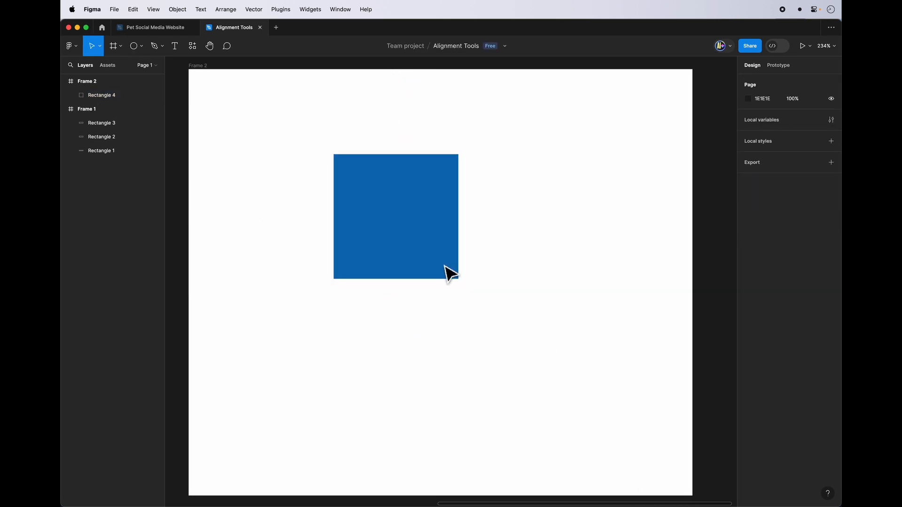
Step: Move the blue square within Frame 2 to about X 187, Y 88 and keep it selected
{"action": "left_click", "coordinate": [389, 210]}
{"action": "left_click_drag", "start_coordinate": [424, 213], "coordinate": [471, 213]}
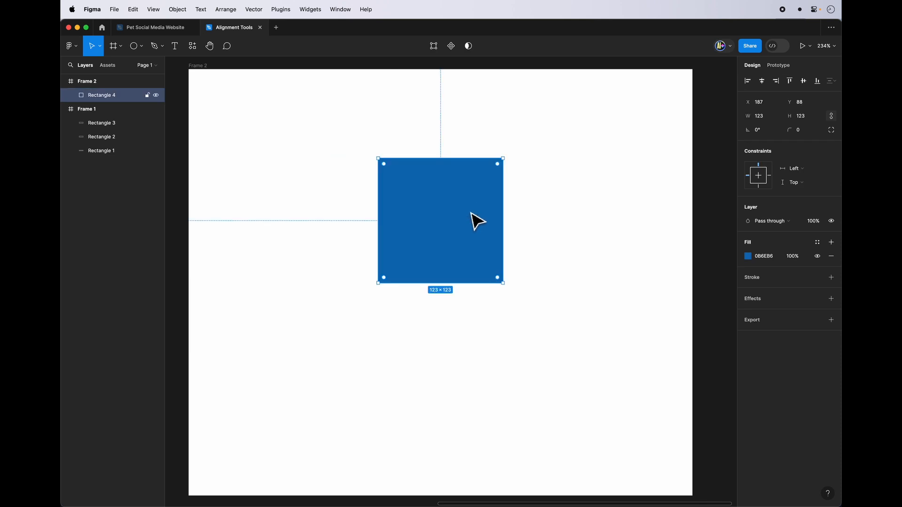
{"action": "left_click", "coordinate": [521, 235]}
{"action": "left_click", "coordinate": [475, 232]}
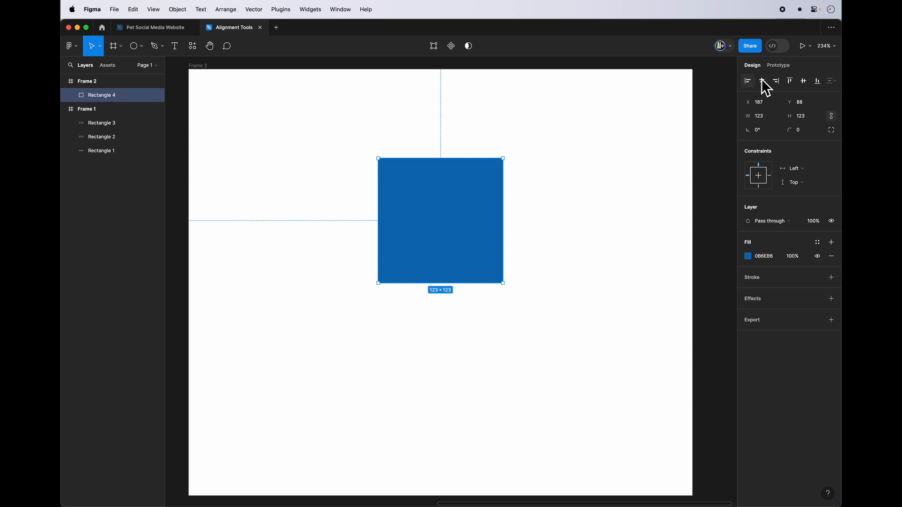
Step: Align the blue square to Frame 2's left edge, horizontal center, right edge, back to the horizontal center, and finally the top edge
{"action": "scroll", "coordinate": [656, 183], "scroll_direction": "down", "scroll_amount": 1}
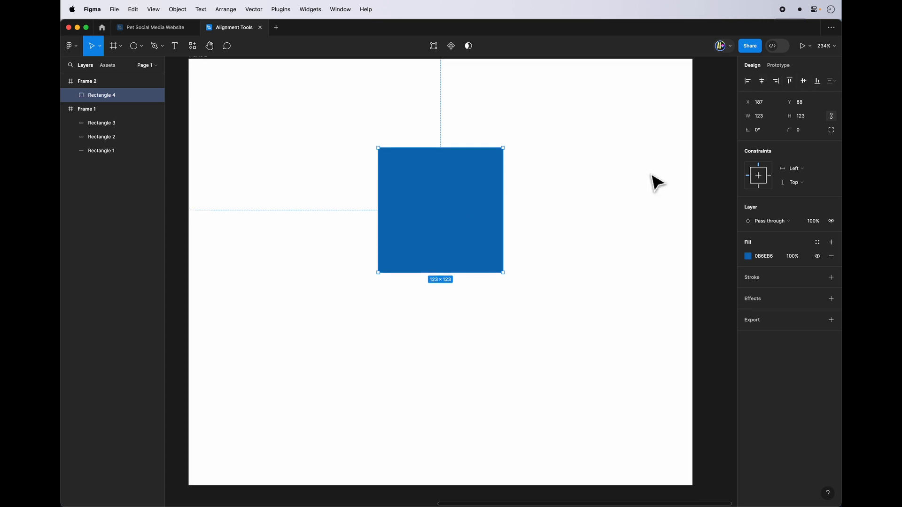
{"action": "scroll", "coordinate": [656, 182], "scroll_direction": "down", "scroll_amount": 5}
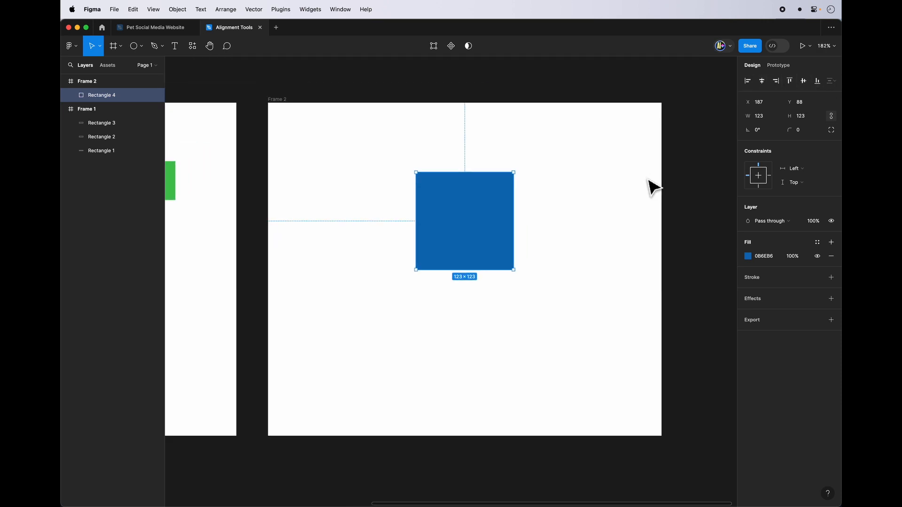
{"action": "scroll", "coordinate": [552, 190], "scroll_direction": "up", "scroll_amount": 1}
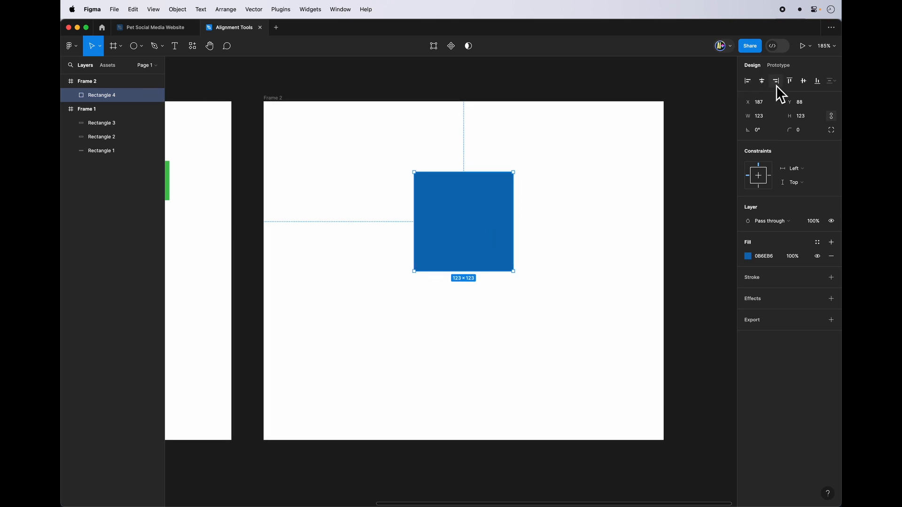
{"action": "left_click", "coordinate": [748, 81]}
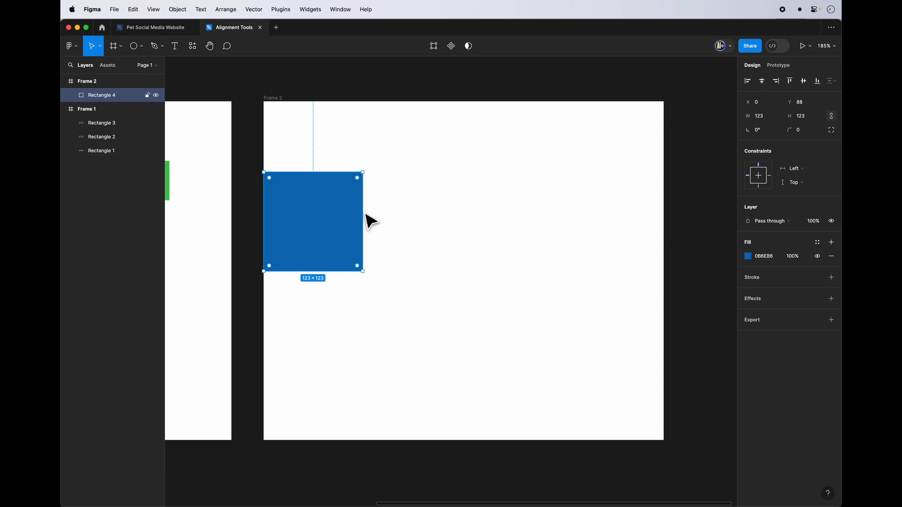
{"action": "left_click", "coordinate": [763, 85]}
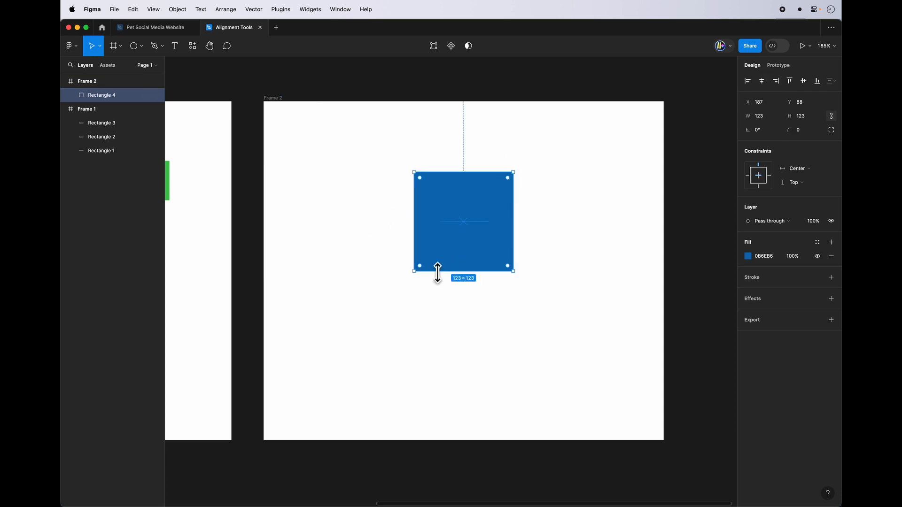
{"action": "left_click", "coordinate": [780, 83]}
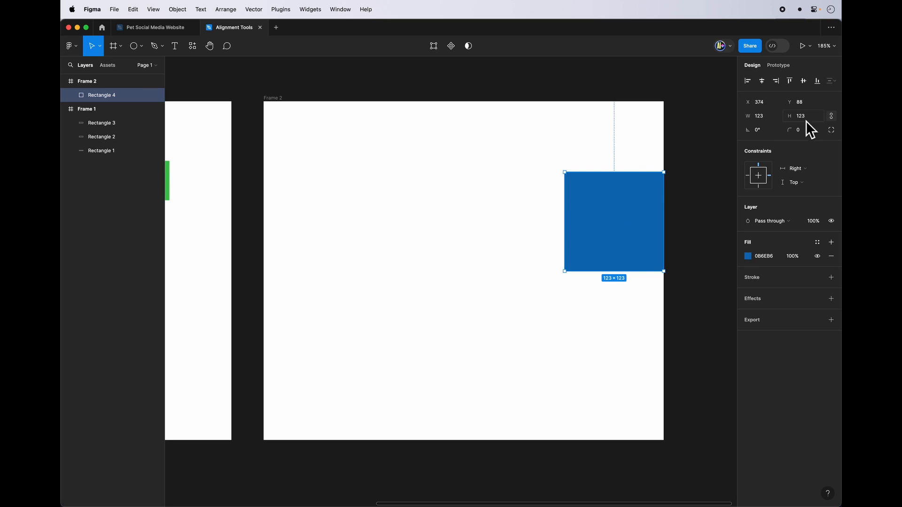
{"action": "left_click", "coordinate": [762, 80]}
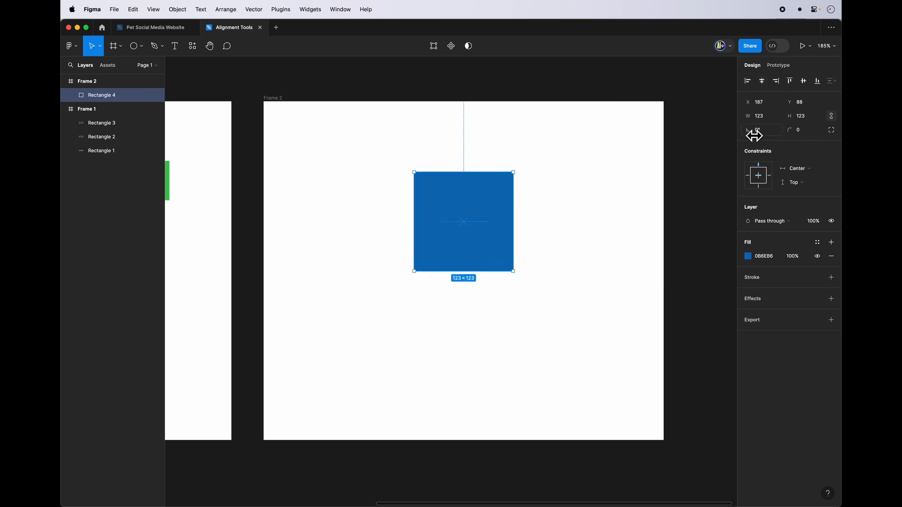
{"action": "left_click", "coordinate": [792, 82]}
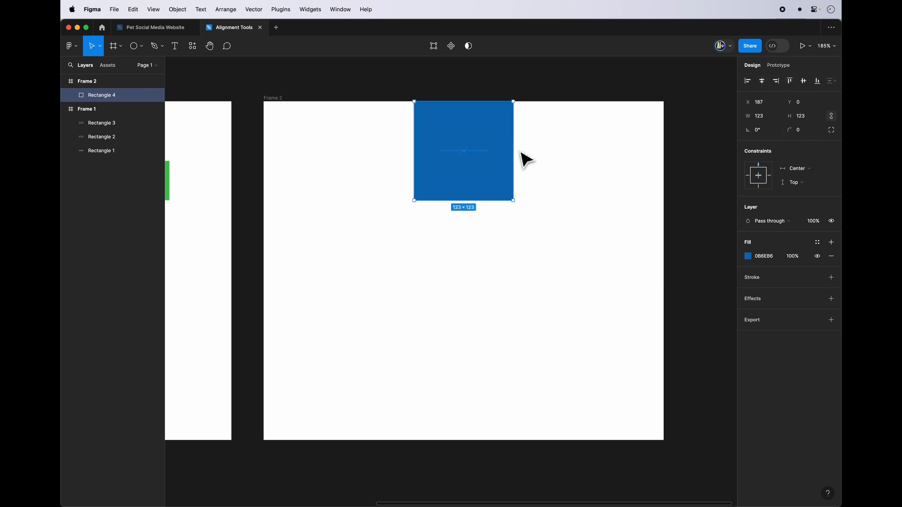
Step: Align the blue square to Frame 2's vertical center, align it to the bottom edge, and delete it
{"action": "left_click", "coordinate": [803, 81]}
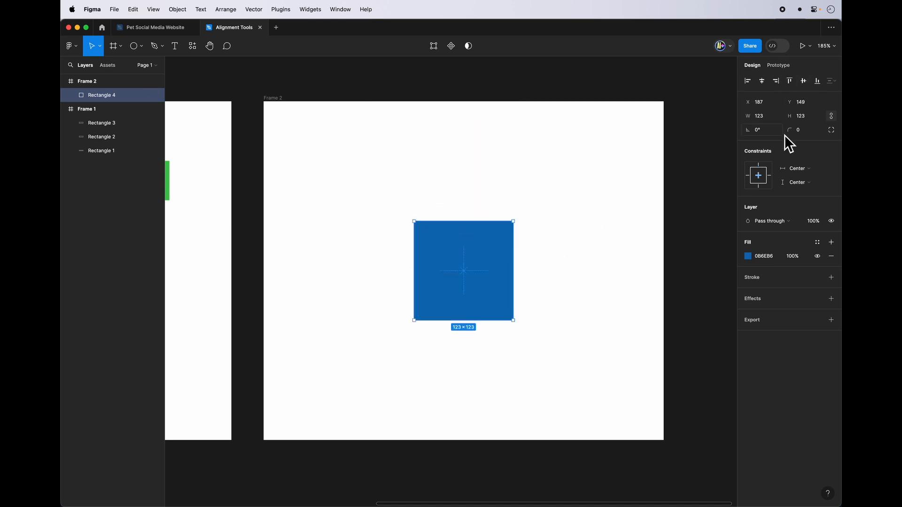
{"action": "left_click", "coordinate": [817, 81]}
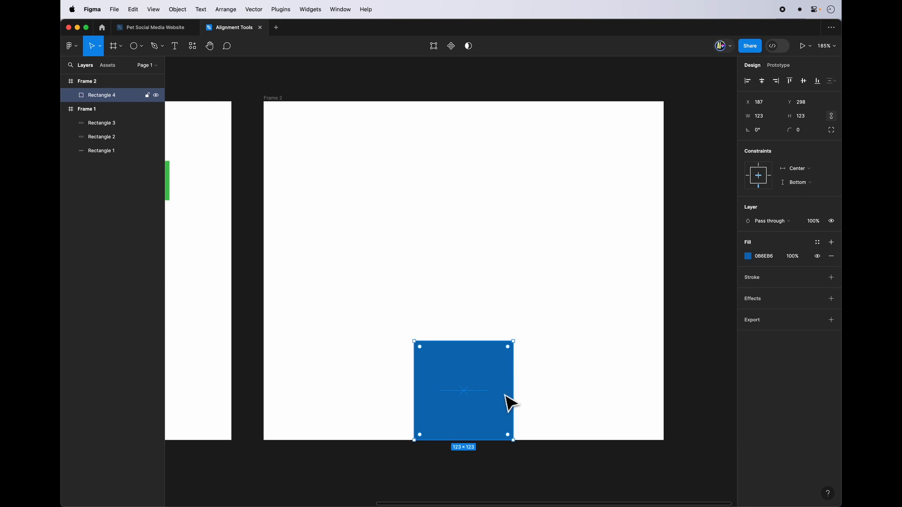
{"action": "key", "text": "BackSpace"}
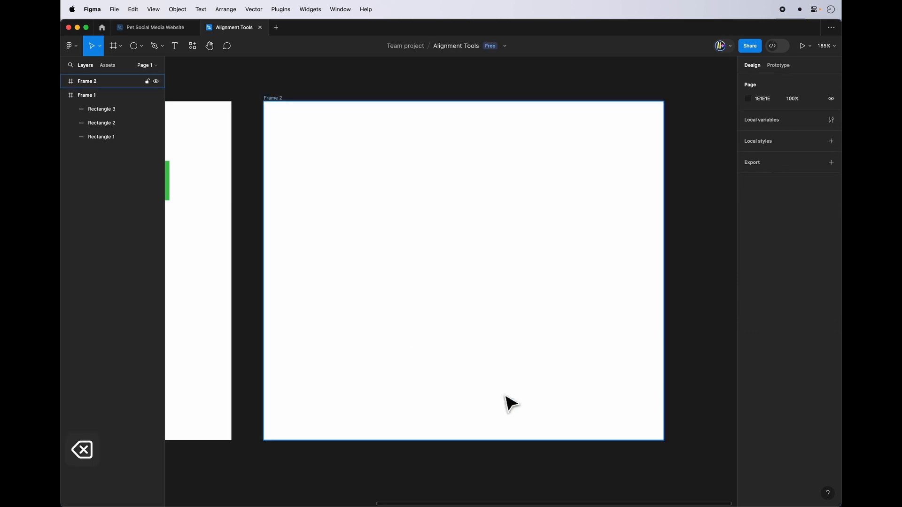
Step: Draw an upward and a downward arrow side by side in Frame 2, each about 33 long
{"action": "left_click", "coordinate": [141, 47]}
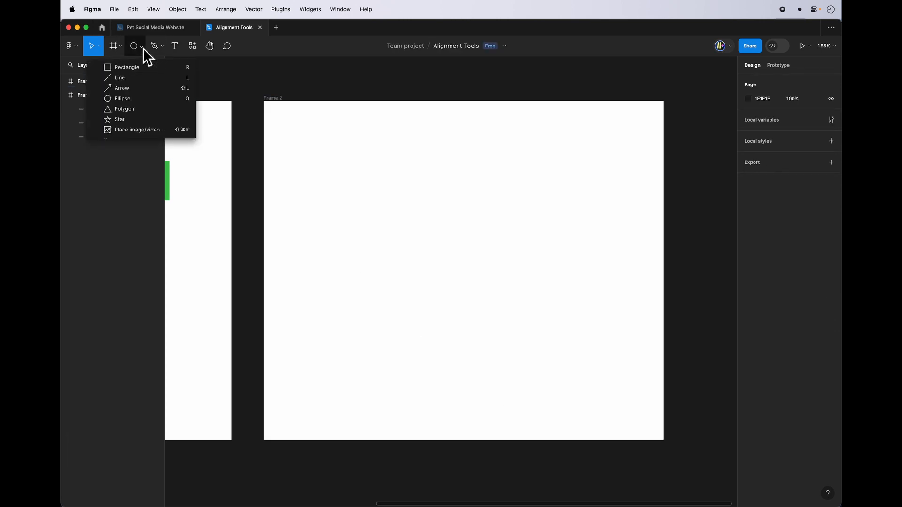
{"action": "left_click", "coordinate": [155, 80]}
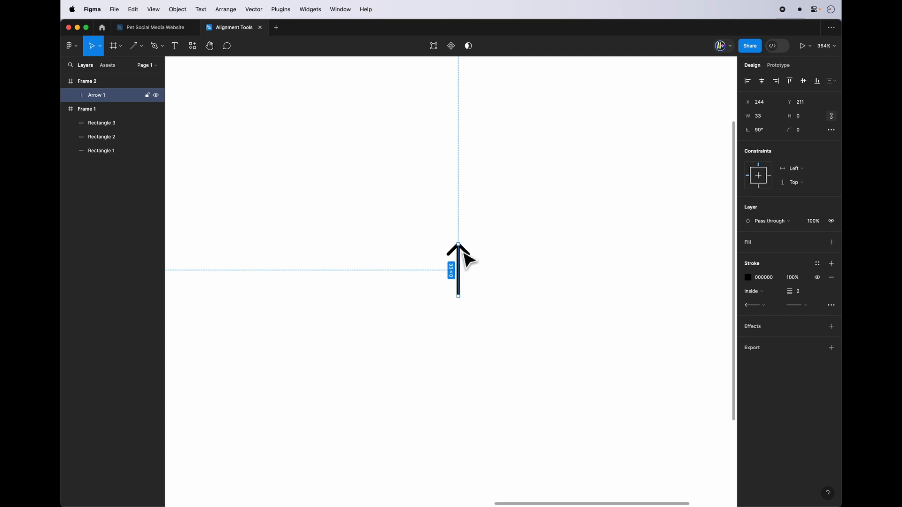
{"action": "key", "text": "shift+l"}
{"action": "left_click_drag", "start_coordinate": [484, 243], "coordinate": [484, 296]}
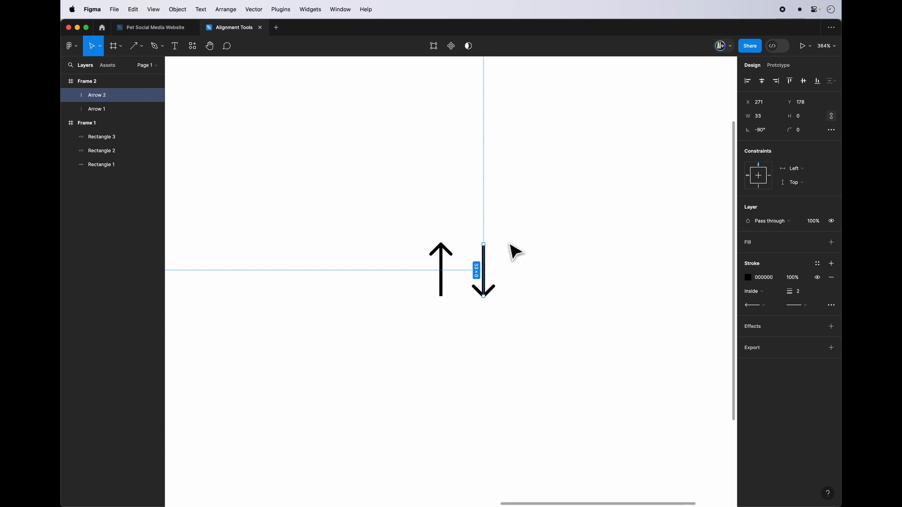
Step: Add right- and left-pointing arrows beside the vertical ones and four diagonal arrows below them, using copied and flipped arrows
{"action": "scroll", "coordinate": [451, 281], "scroll_direction": "right", "scroll_amount": 3}
{"action": "key", "text": "shift+l"}
{"action": "mouse_move", "coordinate": [449, 258]}
{"action": "left_mouse_down"}
{"action": "mouse_move", "coordinate": [500, 258]}
{"action": "mouse_move", "coordinate": [480, 337]}
{"action": "left_mouse_up"}
{"action": "key", "text": "super+c"}
{"action": "key", "text": "super+v"}
{"action": "left_click_drag", "start_coordinate": [528, 324], "coordinate": [581, 296]}
{"action": "key", "text": "super+c"}
{"action": "key", "text": "super+v"}
{"action": "left_click_drag", "start_coordinate": [559, 312], "coordinate": [560, 382]}
{"action": "right_click", "coordinate": [560, 382]}
{"action": "left_click", "coordinate": [593, 484]}
{"action": "scroll", "coordinate": [616, 402], "scroll_direction": "down", "scroll_amount": 1}
Step: Draw a circle of about 34 × 34 below the vertical arrows and fill it with purple 8F33BA
{"action": "left_click", "coordinate": [141, 46]}
{"action": "left_click", "coordinate": [155, 101]}
{"action": "left_click_drag", "start_coordinate": [397, 270], "coordinate": [455, 319]}
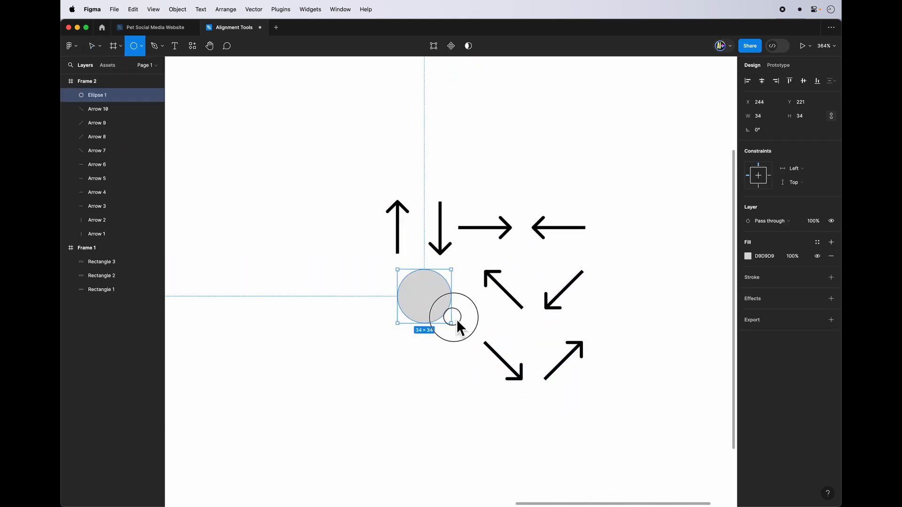
{"action": "left_click", "coordinate": [748, 255]}
{"action": "left_click", "coordinate": [712, 313]}
{"action": "left_click", "coordinate": [504, 335]}
{"action": "left_click", "coordinate": [479, 376]}
Step: Set the stroke of all the arrows in Frame 2 to color D00D6B with a weight of 4
{"action": "scroll", "coordinate": [430, 331], "scroll_direction": "down", "scroll_amount": 4}
{"action": "left_click", "coordinate": [465, 308]}
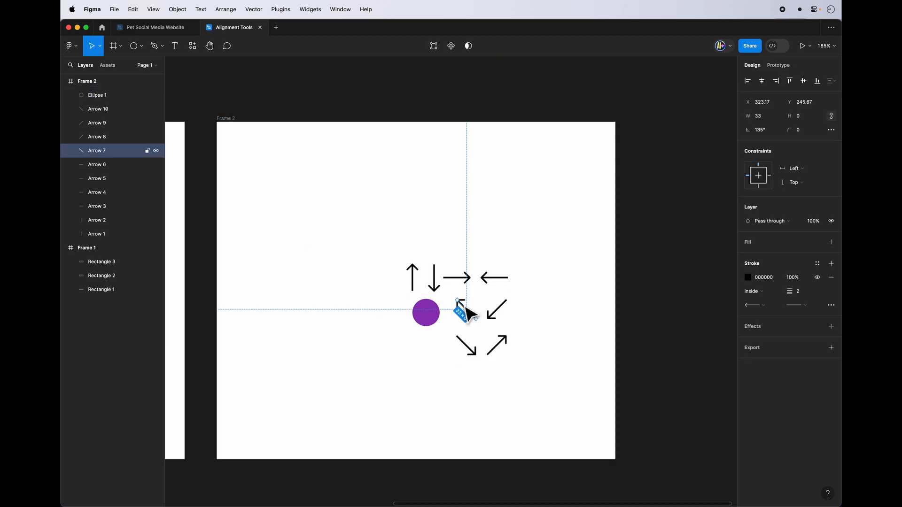
{"action": "key", "text": "super+a"}
{"action": "left_click", "coordinate": [748, 313]}
{"action": "left_click", "coordinate": [671, 398]}
{"action": "left_click_drag", "start_coordinate": [710, 315], "coordinate": [737, 283]}
{"action": "left_click_drag", "start_coordinate": [671, 398], "coordinate": [723, 397]}
{"action": "left_click_drag", "start_coordinate": [726, 342], "coordinate": [731, 303]}
{"action": "left_click", "coordinate": [521, 241]}
Step: Enlarge the arrows to about 48 long and place the purple circle beside the up-left diagonal arrow
{"action": "left_click_drag", "start_coordinate": [427, 312], "coordinate": [374, 360]}
{"action": "left_click_drag", "start_coordinate": [524, 246], "coordinate": [400, 366]}
{"action": "key", "text": "super+z"}
{"action": "left_click_drag", "start_coordinate": [508, 264], "coordinate": [552, 226]}
{"action": "left_click", "coordinate": [489, 272]}
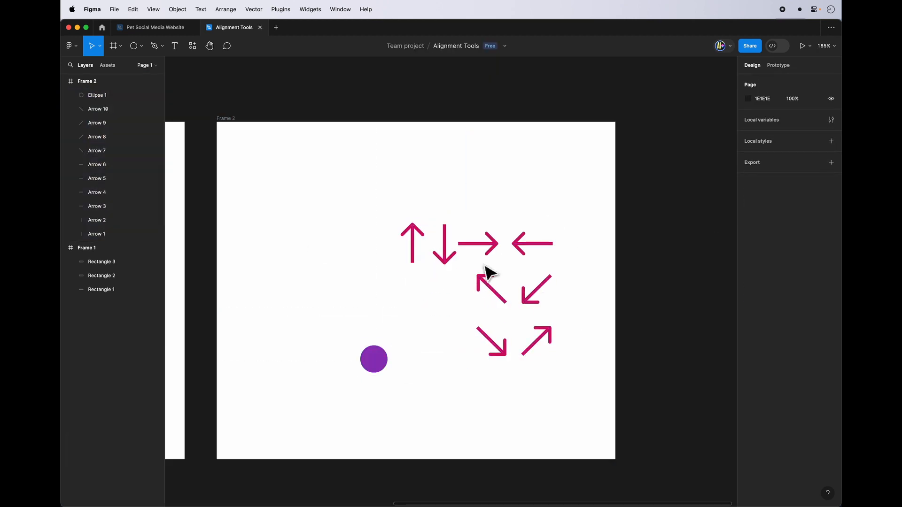
{"action": "left_click_drag", "start_coordinate": [374, 360], "coordinate": [446, 292]}
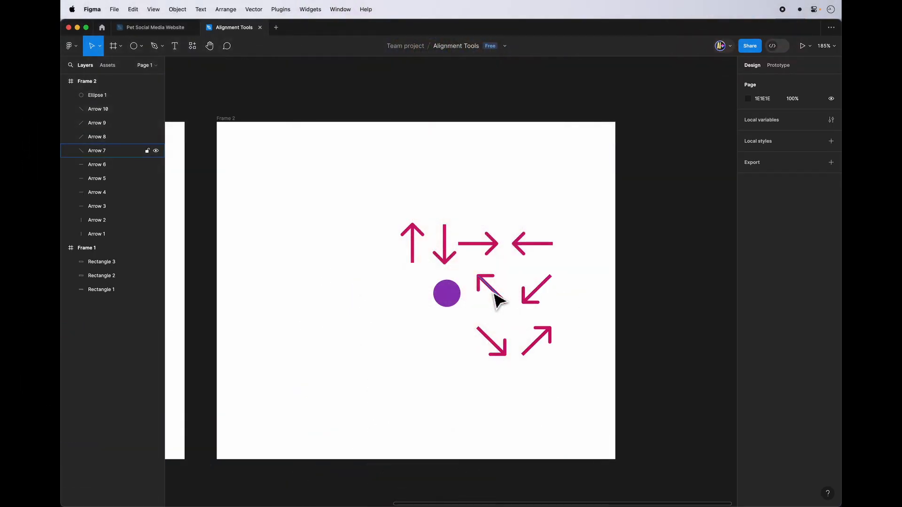
Step: Align the up-left diagonal arrow to Frame 2's top-left corner and the upward arrow to its top center
{"action": "left_click", "coordinate": [493, 292]}
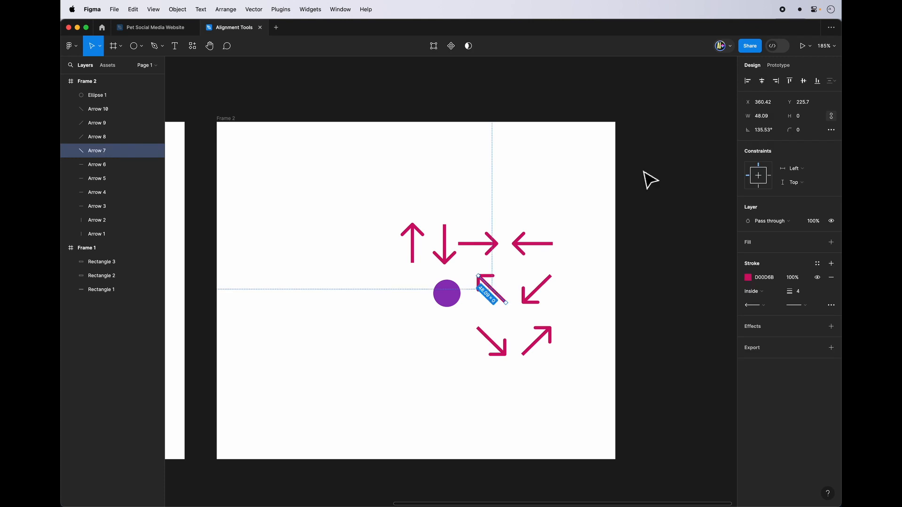
{"action": "left_click", "coordinate": [790, 81]}
{"action": "left_click", "coordinate": [748, 81]}
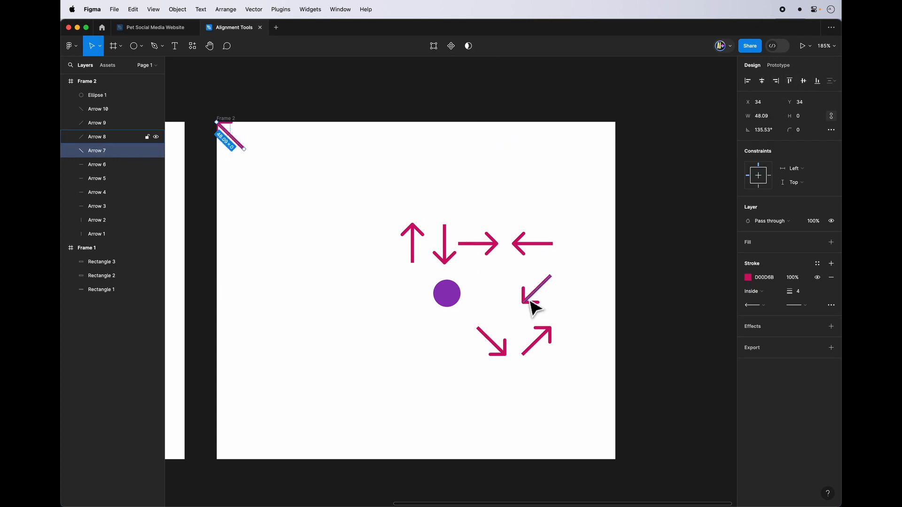
{"action": "left_click", "coordinate": [413, 242]}
{"action": "left_click", "coordinate": [763, 81]}
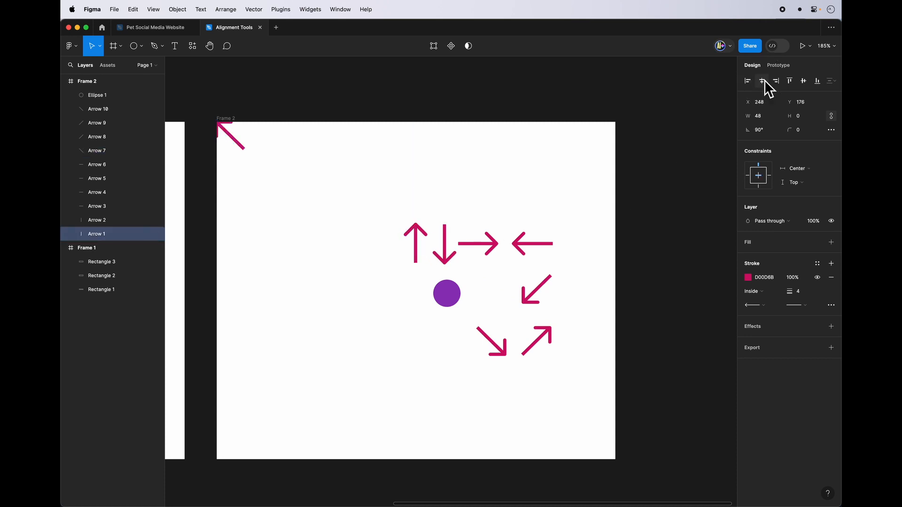
{"action": "left_click", "coordinate": [789, 80]}
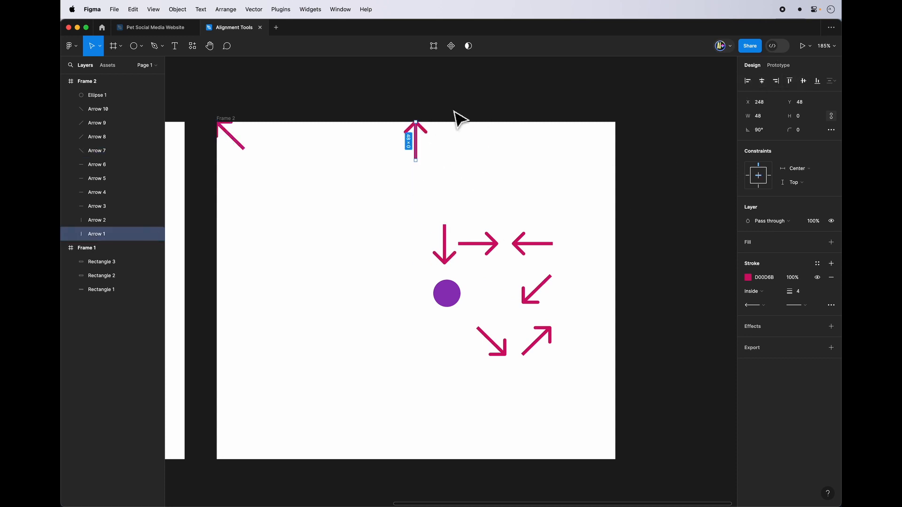
Step: Align the up-right diagonal arrow to Frame 2's top-right corner and a left-pointing arrow to the middle of its left edge
{"action": "left_click", "coordinate": [538, 340]}
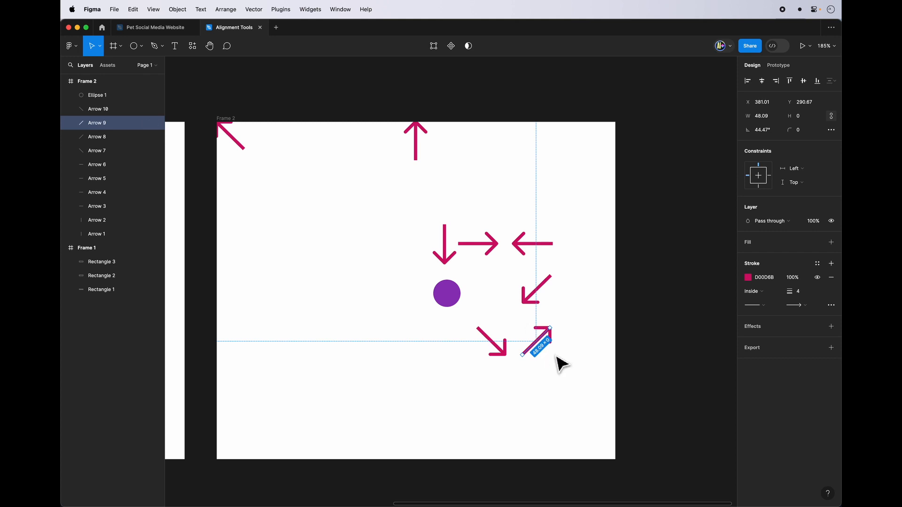
{"action": "left_click", "coordinate": [776, 81]}
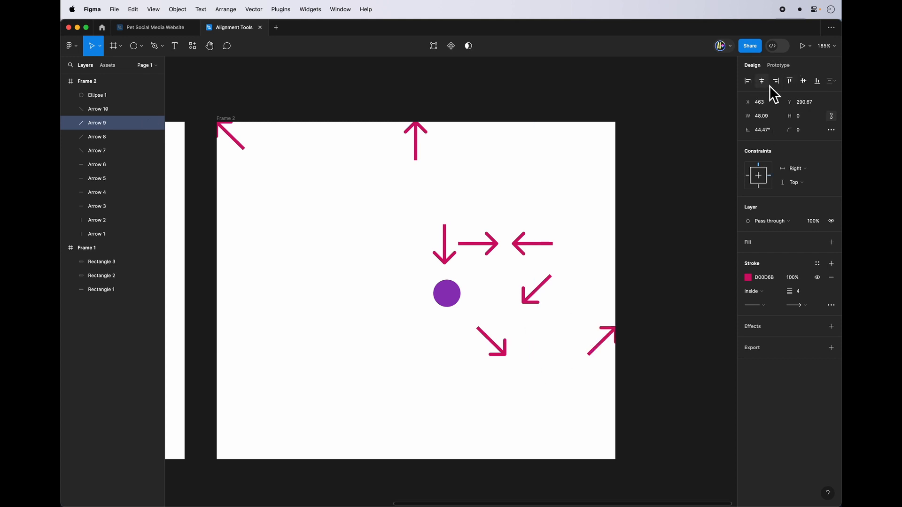
{"action": "left_click", "coordinate": [790, 82]}
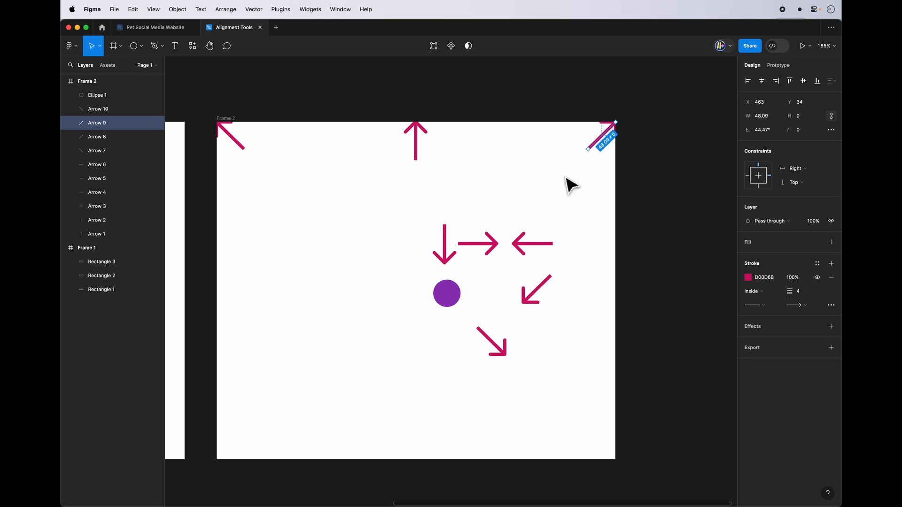
{"action": "left_click", "coordinate": [517, 245]}
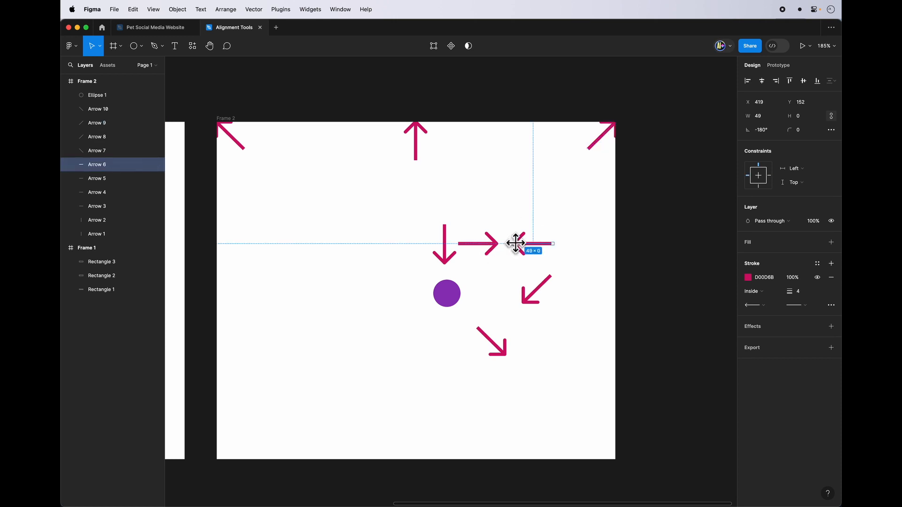
{"action": "left_click", "coordinate": [762, 82]}
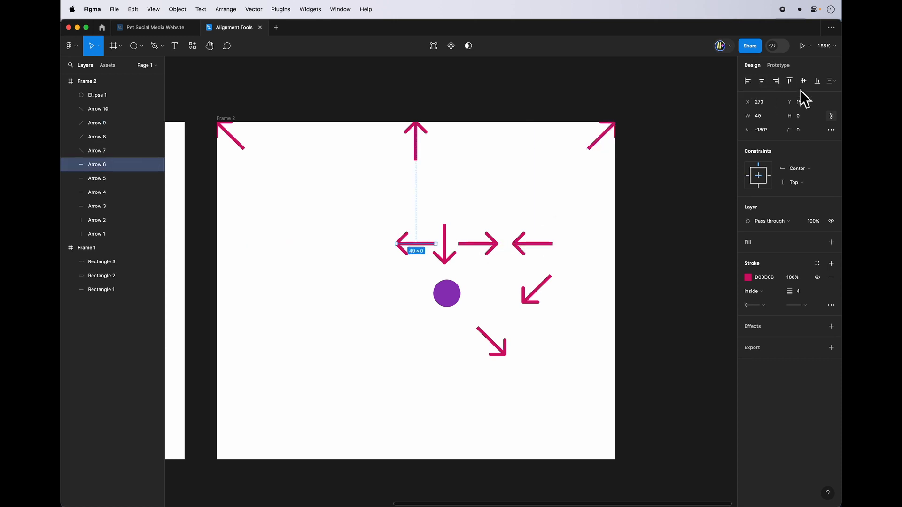
{"action": "left_click", "coordinate": [803, 83]}
{"action": "left_click", "coordinate": [748, 82]}
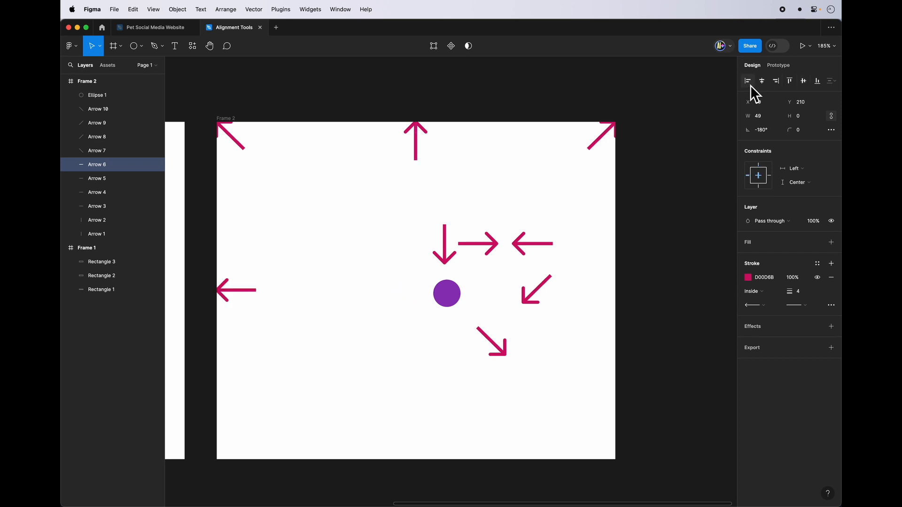
Step: Align the right-pointing arrow to the middle of Frame 2's right edge and the purple circle to the frame's exact center
{"action": "left_click", "coordinate": [492, 245]}
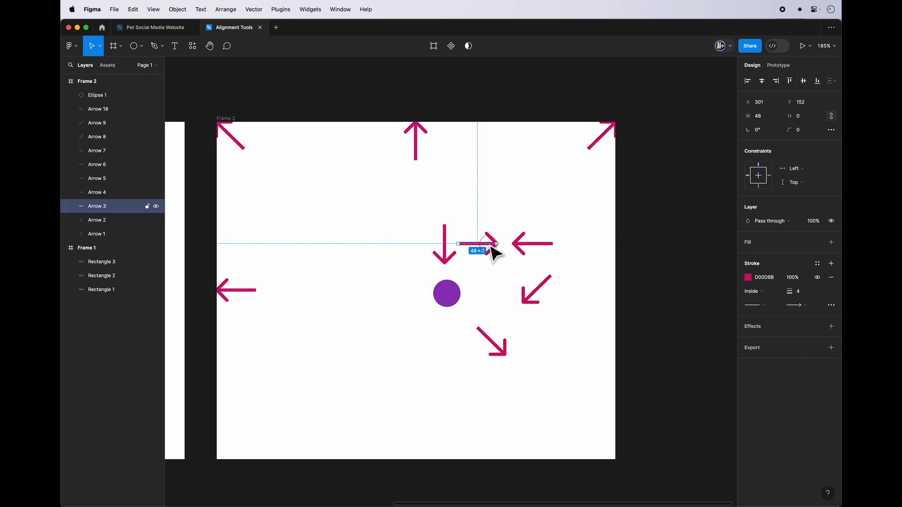
{"action": "left_click", "coordinate": [804, 85]}
{"action": "left_click", "coordinate": [777, 82]}
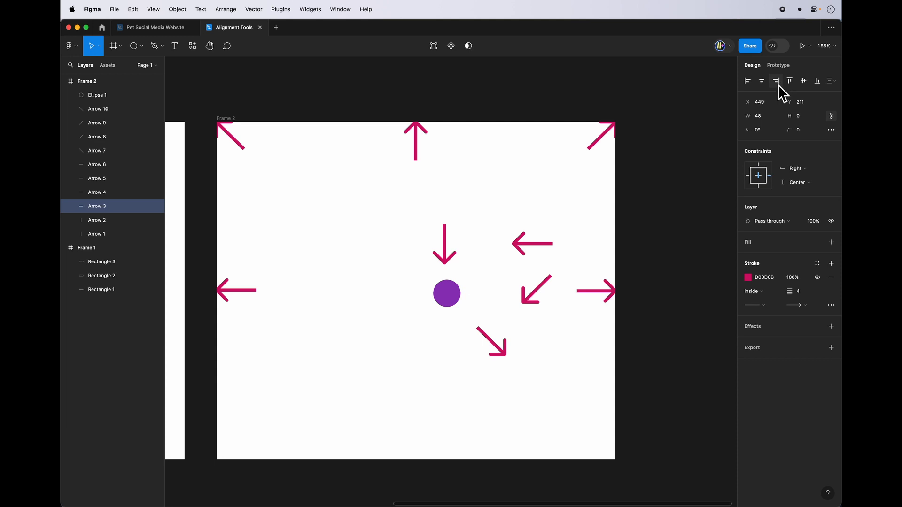
{"action": "left_click", "coordinate": [453, 297]}
{"action": "key", "text": "alt+h"}
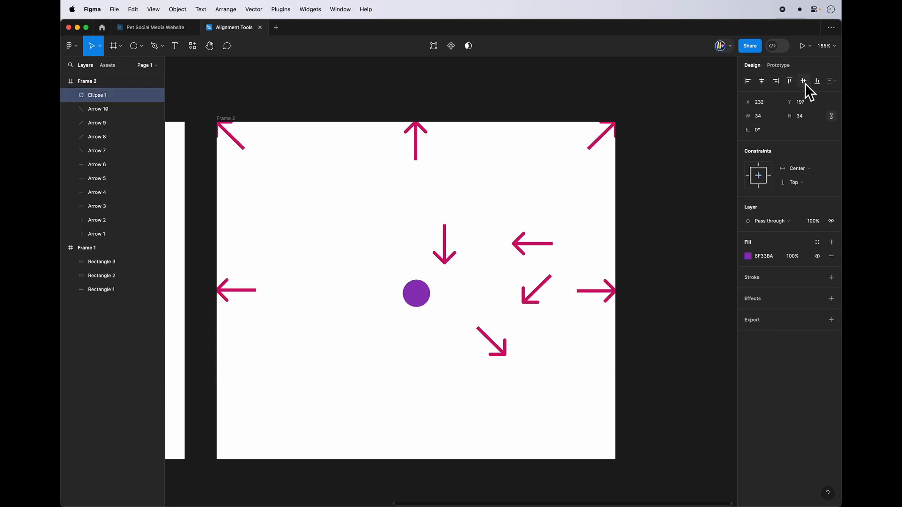
{"action": "left_click", "coordinate": [803, 81]}
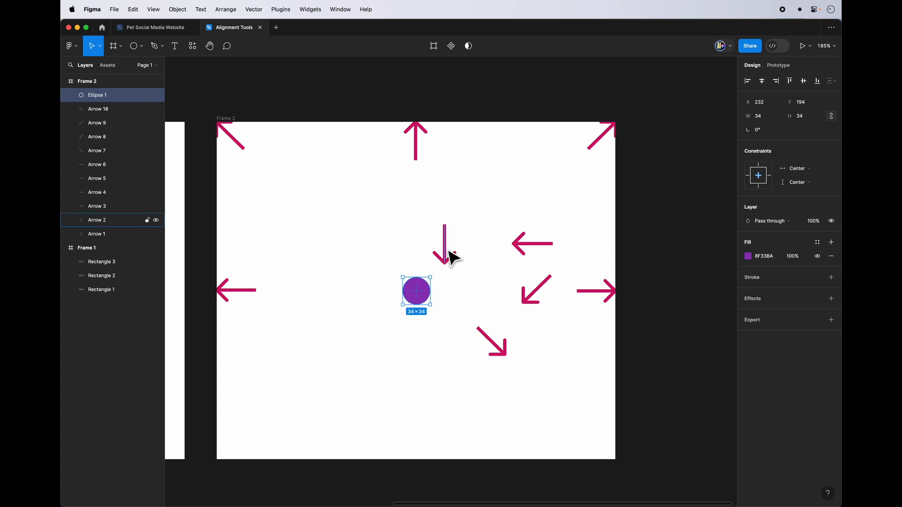
Step: Align the downward arrow to the bottom center of Frame 2
{"action": "left_click", "coordinate": [450, 253]}
{"action": "left_click", "coordinate": [766, 83]}
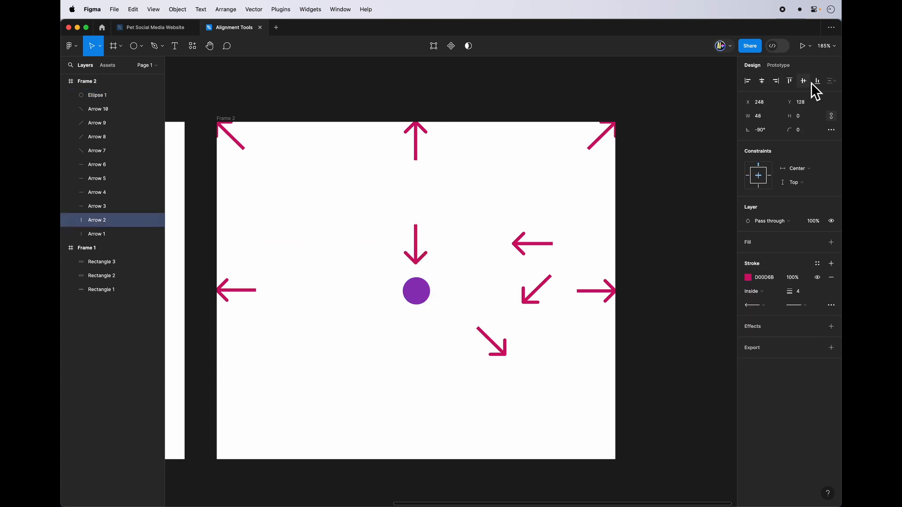
{"action": "left_click", "coordinate": [818, 82]}
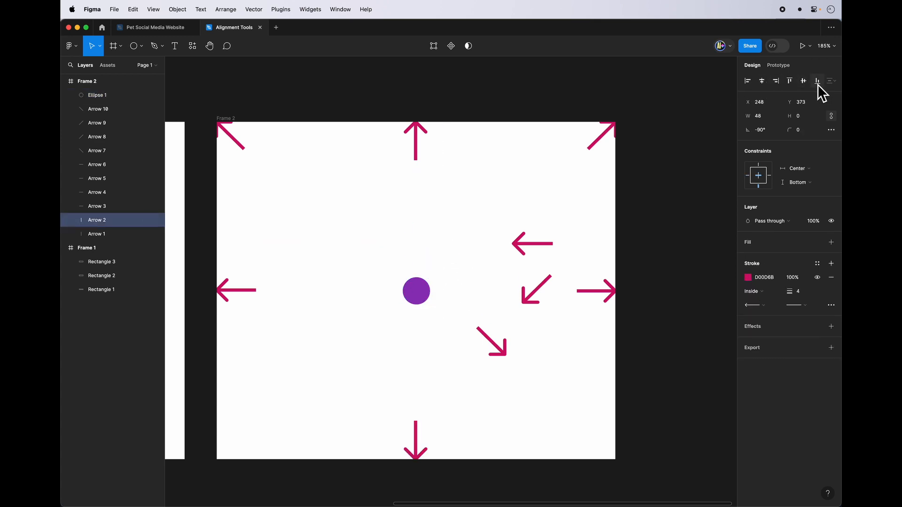
Step: Delete the leftover duplicate left-pointing arrows from the upper right area of Frame 2
{"action": "left_click", "coordinate": [526, 248]}
{"action": "key", "text": "BackSpace"}
{"action": "key", "text": "BackSpace"}
Step: Align the down-right diagonal arrow to Frame 2's bottom-right corner and the down-left one to the bottom-left corner
{"action": "left_click", "coordinate": [495, 346]}
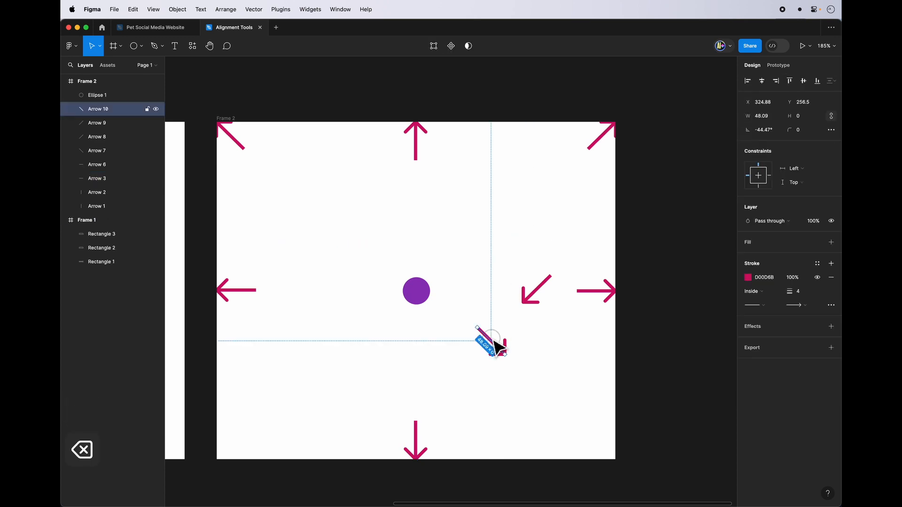
{"action": "left_click", "coordinate": [776, 81]}
{"action": "left_click", "coordinate": [818, 81]}
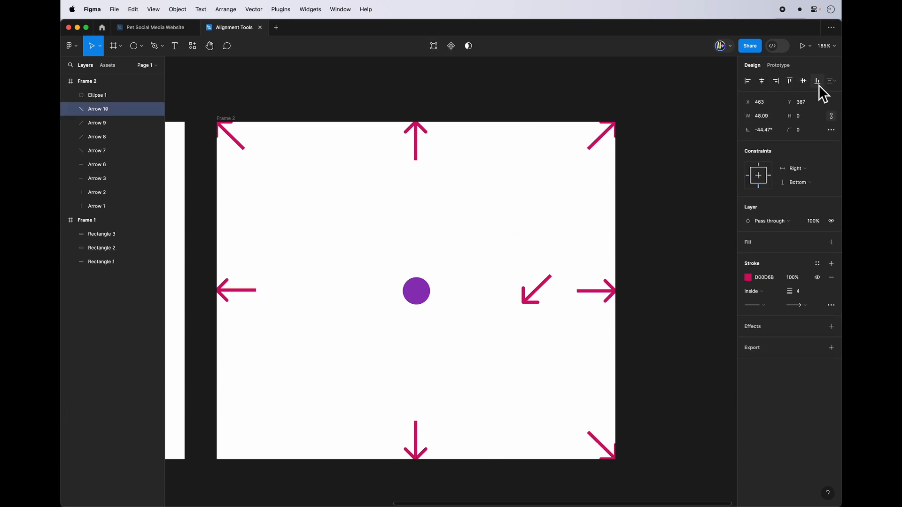
{"action": "left_click", "coordinate": [545, 284]}
{"action": "left_click", "coordinate": [751, 81]}
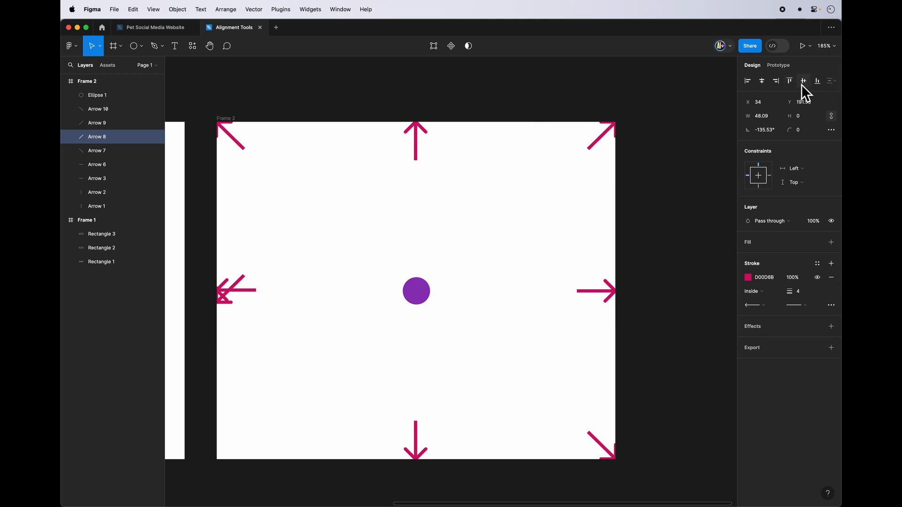
{"action": "left_click", "coordinate": [818, 81]}
{"action": "left_click", "coordinate": [499, 365]}
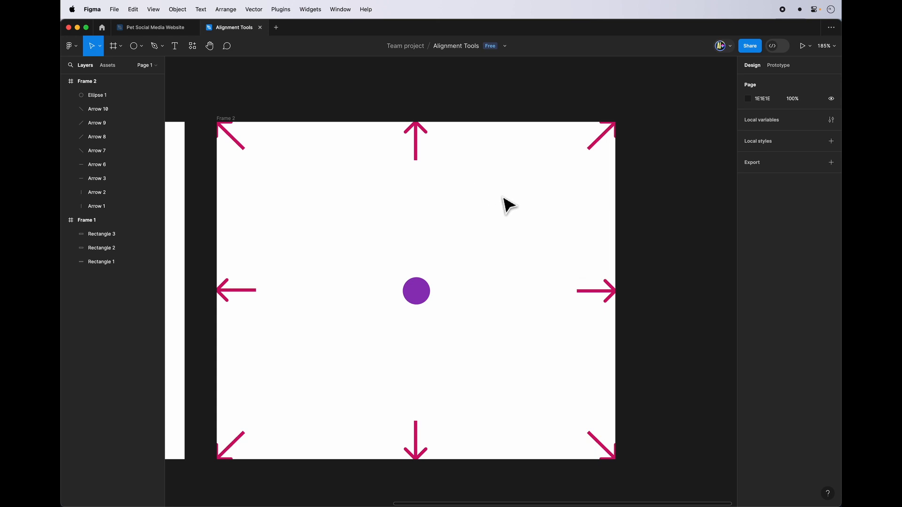
Step: Move the purple circle outside Frame 2, bring it back inside, and align it to the frame's horizontal and vertical center
{"action": "scroll", "coordinate": [503, 203], "scroll_direction": "right", "scroll_amount": 5}
{"action": "left_click_drag", "start_coordinate": [258, 295], "coordinate": [517, 225]}
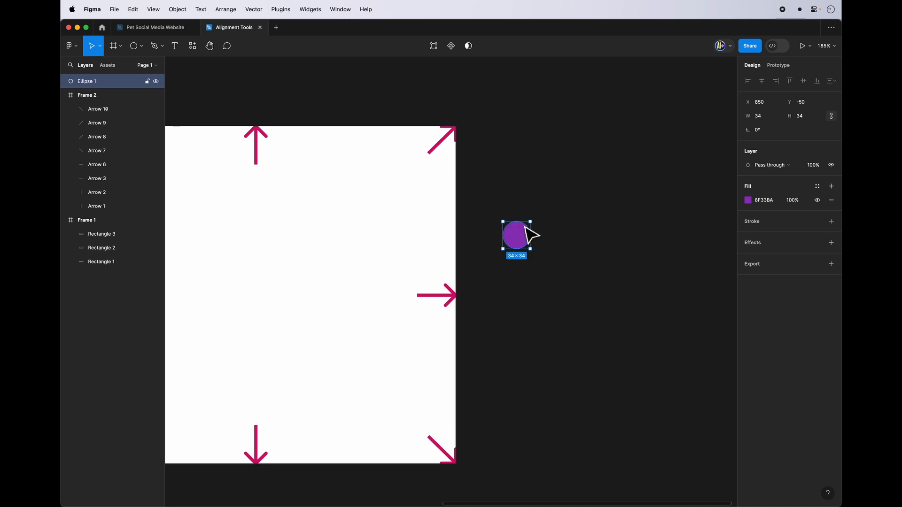
{"action": "left_click_drag", "start_coordinate": [524, 243], "coordinate": [421, 248]}
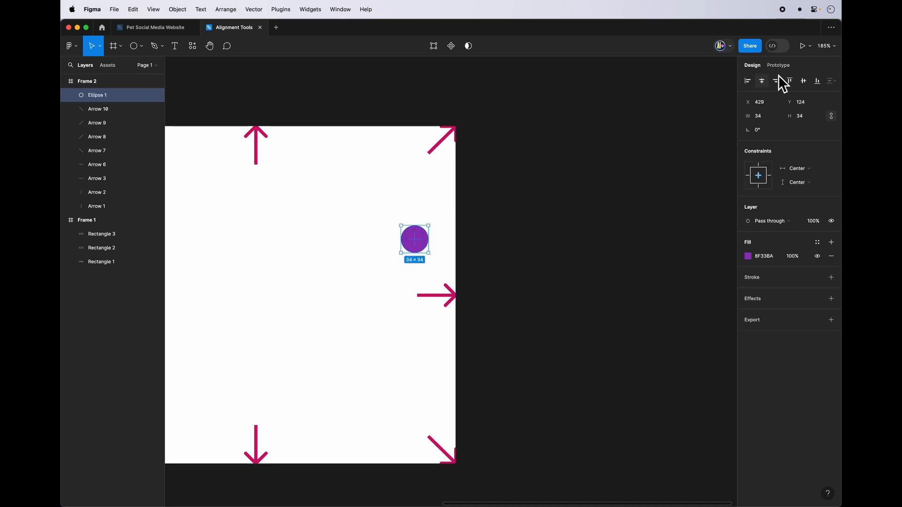
{"action": "left_click", "coordinate": [762, 81]}
{"action": "left_click", "coordinate": [804, 81]}
Step: Select the green and red squares in Frame 4 and align them to their right edges
{"action": "scroll", "coordinate": [365, 288], "scroll_direction": "left", "scroll_amount": 3}
{"action": "scroll", "coordinate": [365, 288], "scroll_direction": "down", "scroll_amount": 2}
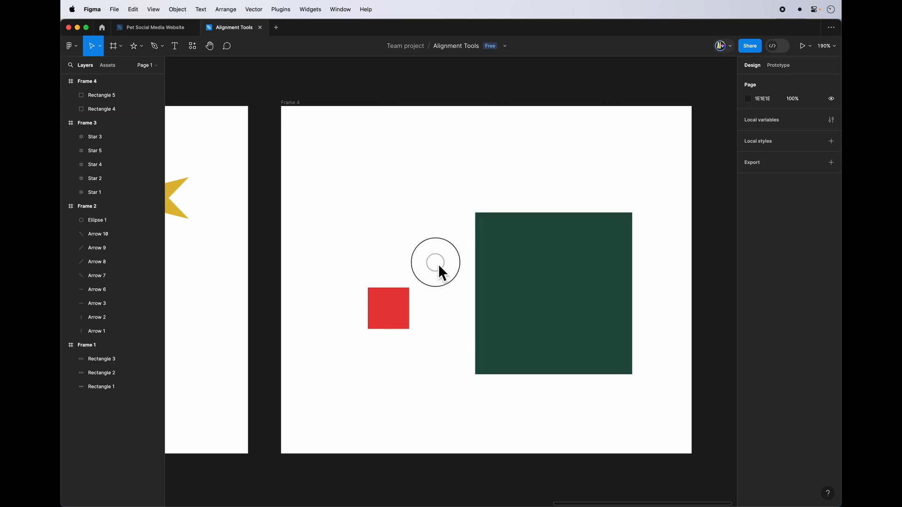
{"action": "left_click", "coordinate": [498, 304]}
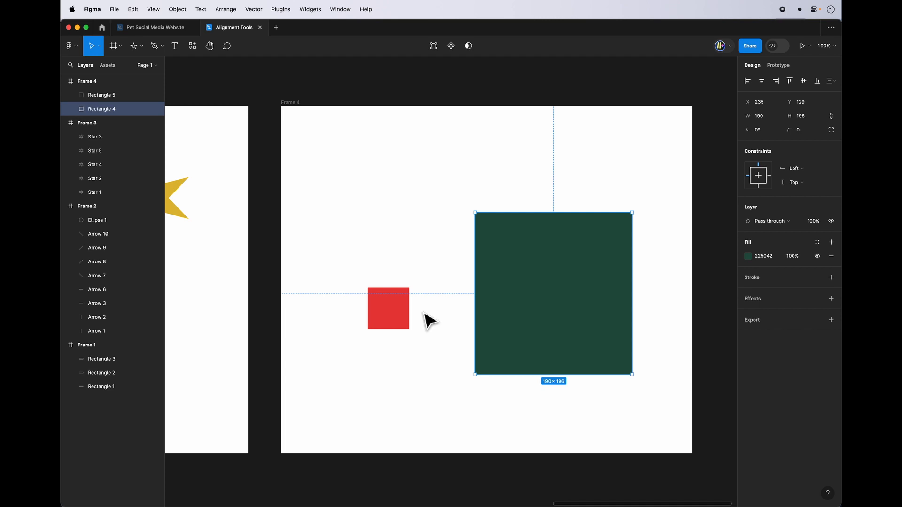
{"action": "left_click", "coordinate": [396, 309], "text": "shift"}
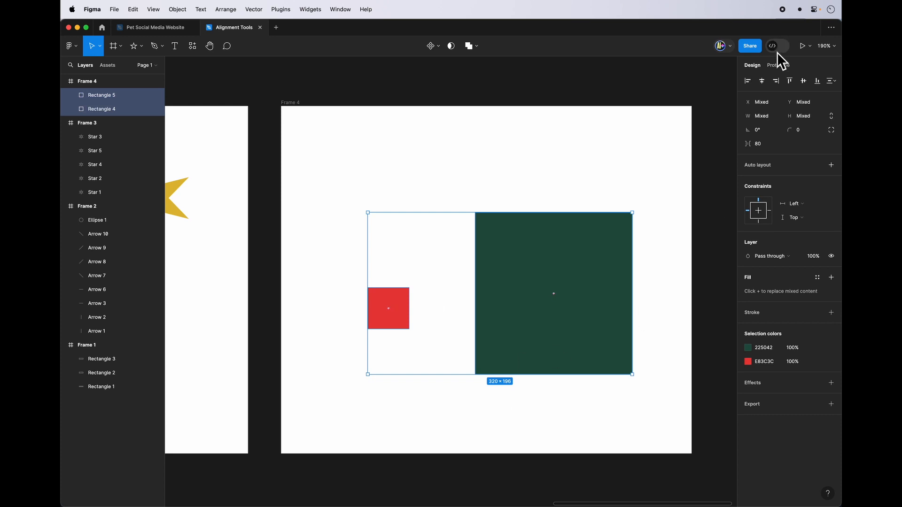
{"action": "left_click", "coordinate": [776, 83]}
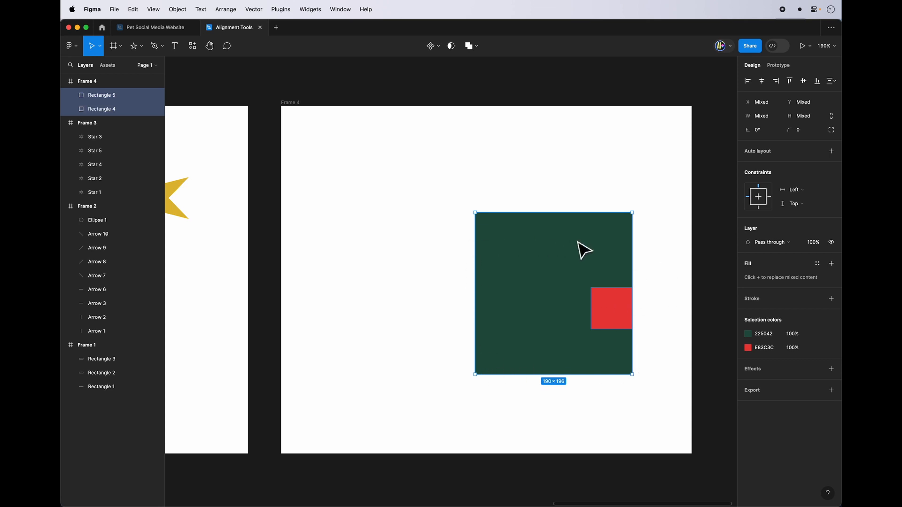
Step: Align both squares to their left edges and move the red square out to the left of the green one
{"action": "left_click", "coordinate": [748, 81]}
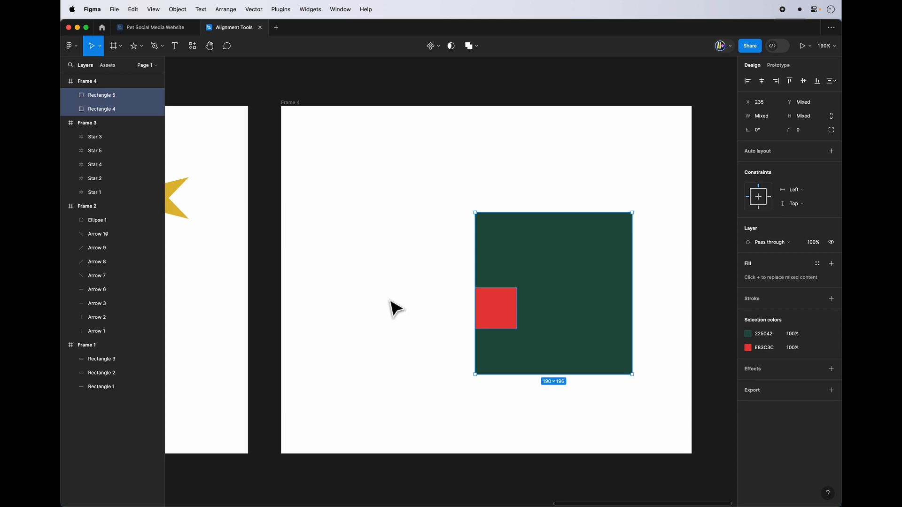
{"action": "left_click", "coordinate": [404, 334]}
{"action": "left_click_drag", "start_coordinate": [503, 310], "coordinate": [441, 258]}
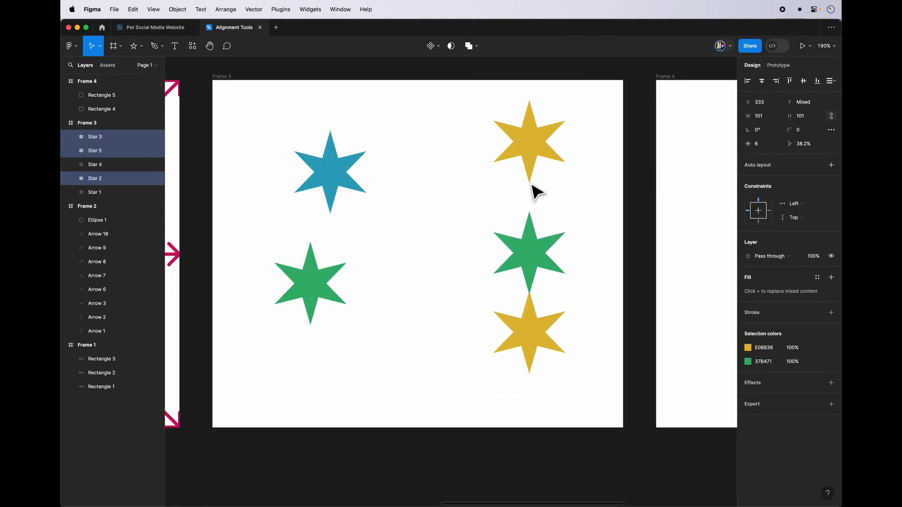
Step: Select the three stars stacked in Frame 3's right-hand column and distribute their vertical spacing
{"action": "left_click_drag", "start_coordinate": [579, 101], "coordinate": [469, 340]}
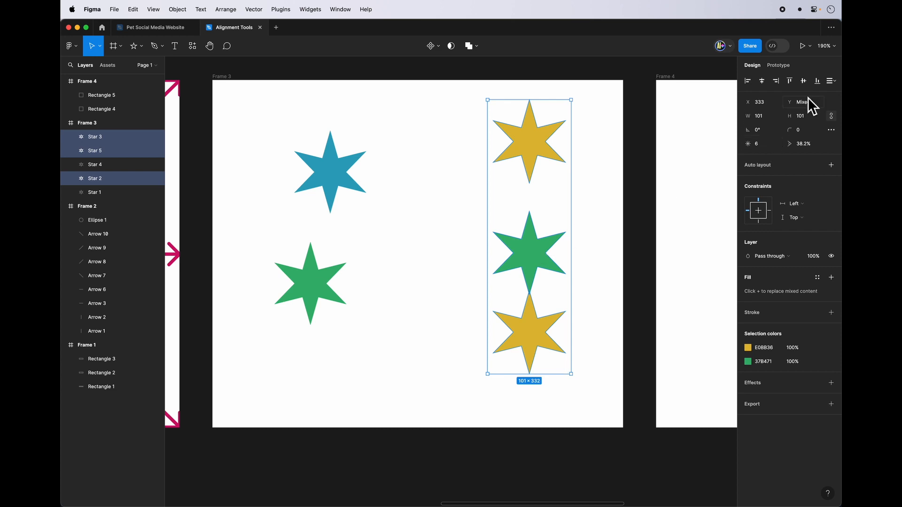
{"action": "left_click", "coordinate": [829, 84]}
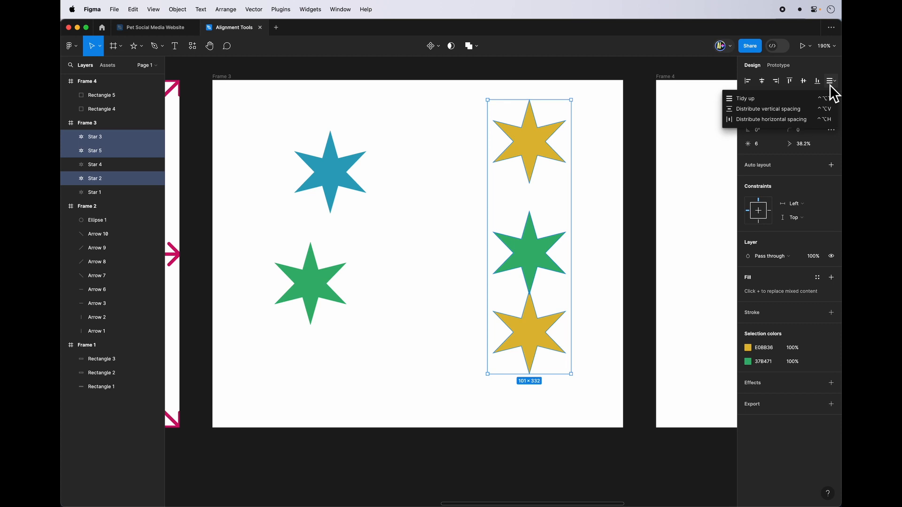
{"action": "left_click", "coordinate": [800, 109]}
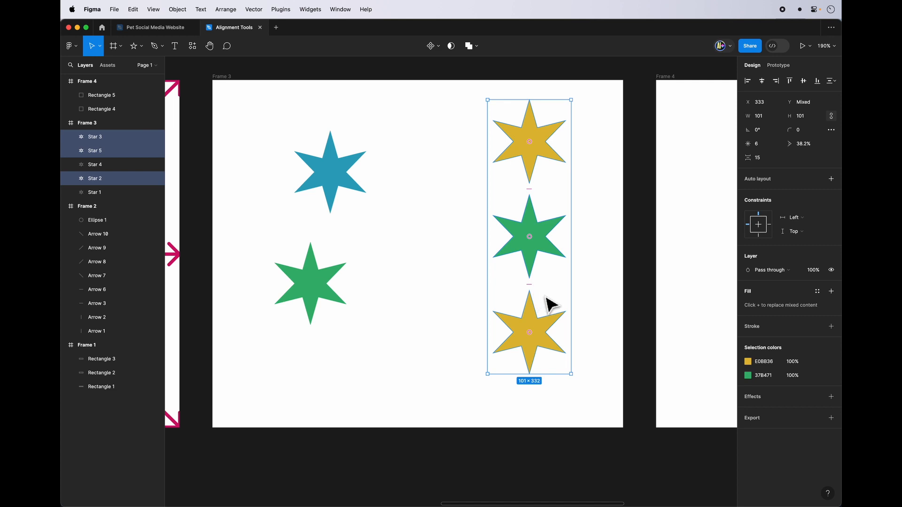
Step: Move the separate green star and the blue star level with the column's middle green star to form a row
{"action": "left_click", "coordinate": [549, 398]}
{"action": "left_click_drag", "start_coordinate": [324, 289], "coordinate": [473, 241]}
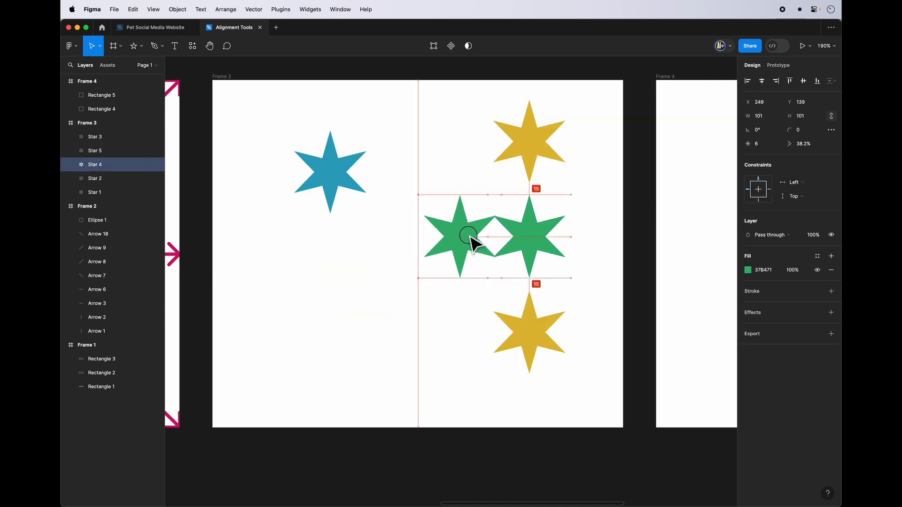
{"action": "left_click_drag", "start_coordinate": [346, 187], "coordinate": [284, 252]}
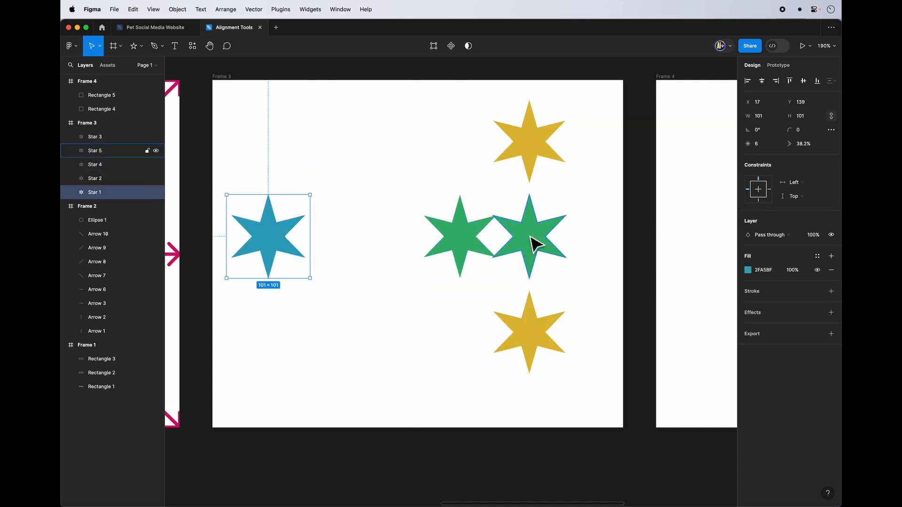
Step: Distribute the horizontal spacing of the blue star and two green stars in the row and reduce the gap to 15
{"action": "left_click_drag", "start_coordinate": [579, 197], "coordinate": [288, 263]}
{"action": "mouse_move", "coordinate": [567, 274]}
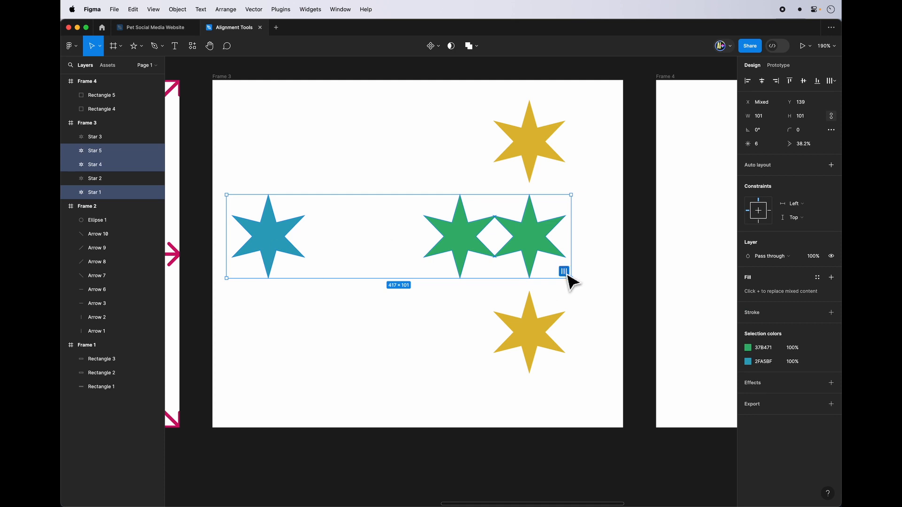
{"action": "left_click", "coordinate": [833, 81]}
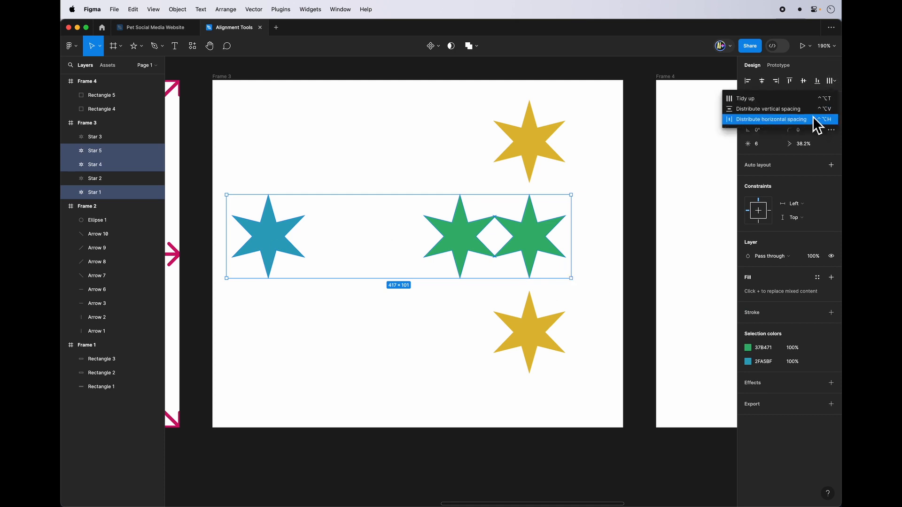
{"action": "left_click", "coordinate": [773, 123]}
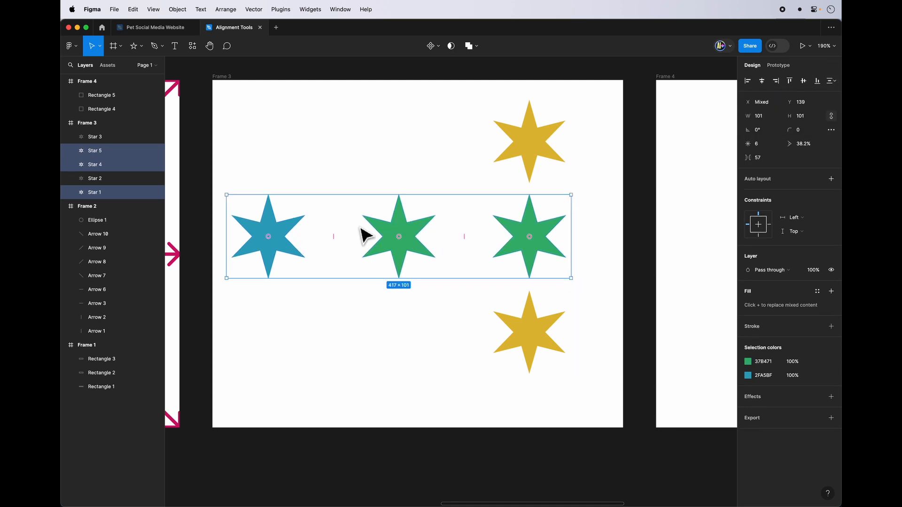
{"action": "left_click_drag", "start_coordinate": [464, 236], "coordinate": [413, 248]}
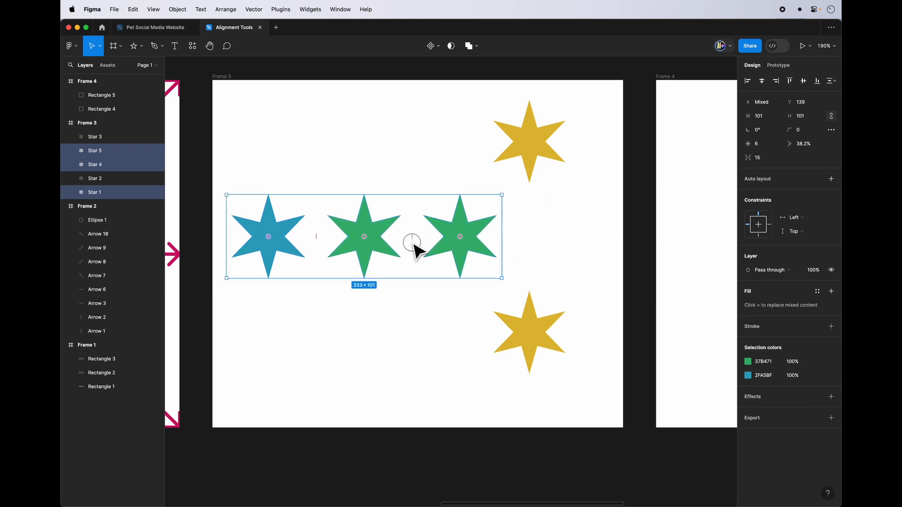
{"action": "left_click", "coordinate": [564, 272]}
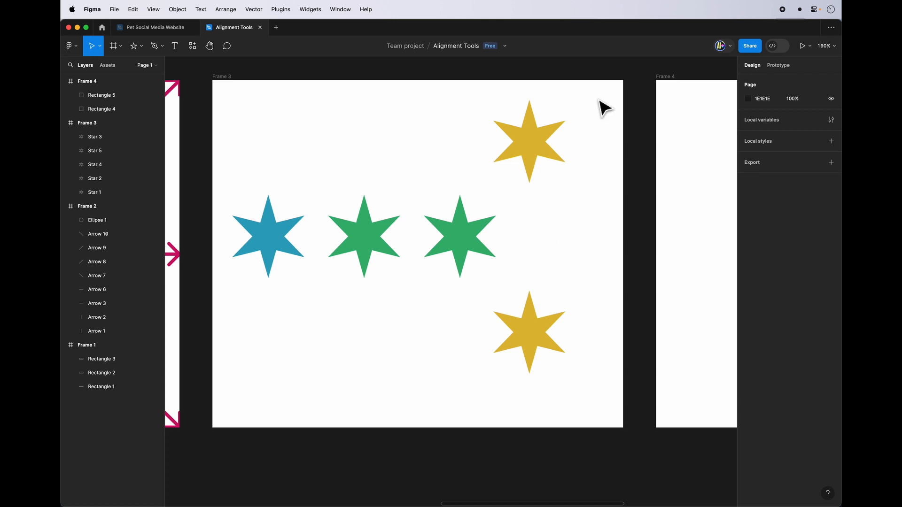
Step: Tidy up all five stars in Frame 3 and widen their vertical spacing to 18
{"action": "left_click_drag", "start_coordinate": [597, 94], "coordinate": [231, 378]}
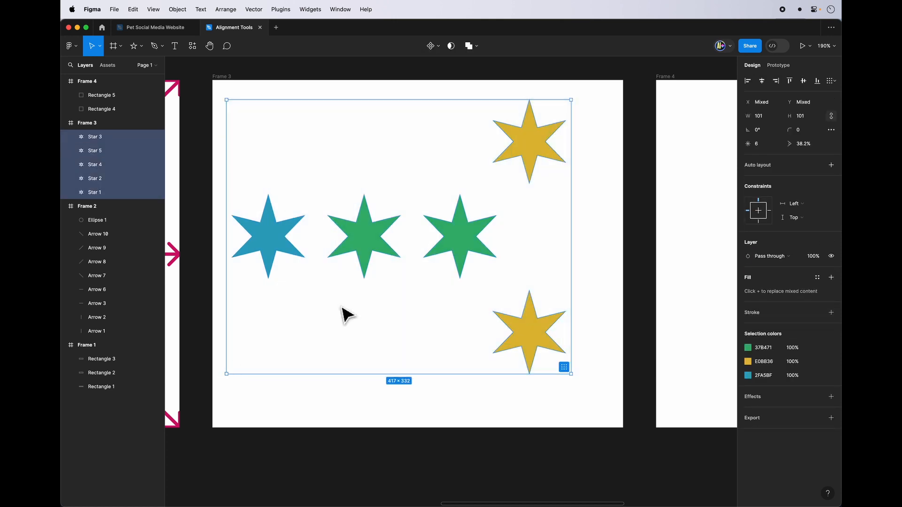
{"action": "left_click", "coordinate": [564, 368]}
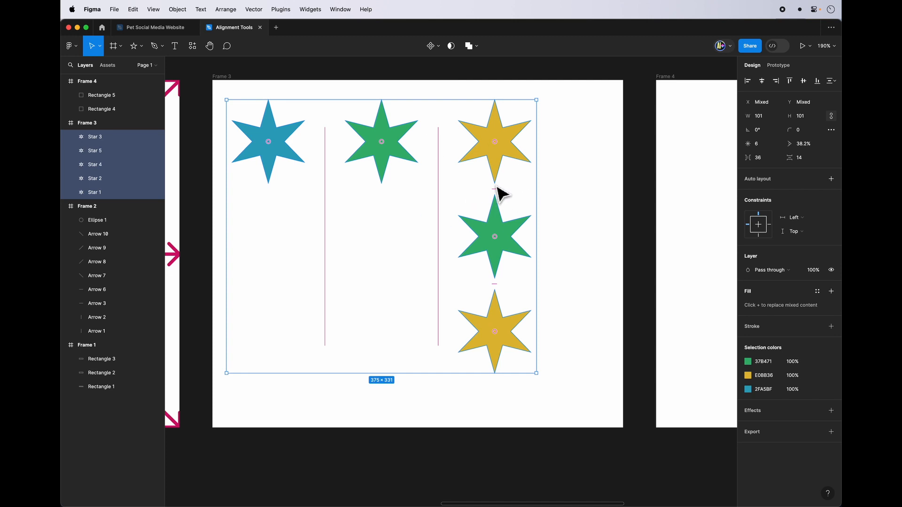
{"action": "mouse_move", "coordinate": [493, 184]}
{"action": "left_mouse_down"}
{"action": "mouse_move", "coordinate": [493, 229]}
{"action": "mouse_move", "coordinate": [493, 188]}
{"action": "left_mouse_up"}
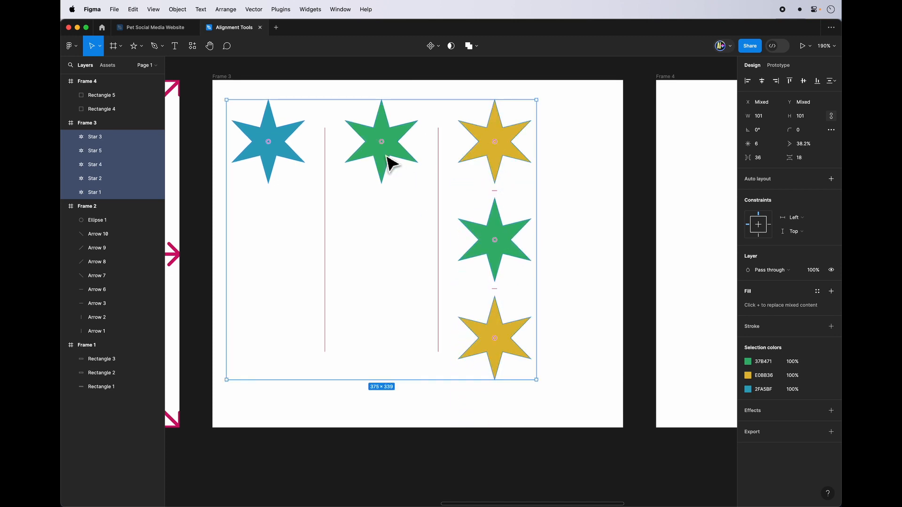
Step: Move the stars into two uneven rows, with both yellow stars above the blue and green stars
{"action": "left_click_drag", "start_coordinate": [389, 161], "coordinate": [400, 245]}
{"action": "left_click_drag", "start_coordinate": [274, 148], "coordinate": [305, 246]}
{"action": "left_click_drag", "start_coordinate": [497, 155], "coordinate": [314, 165]}
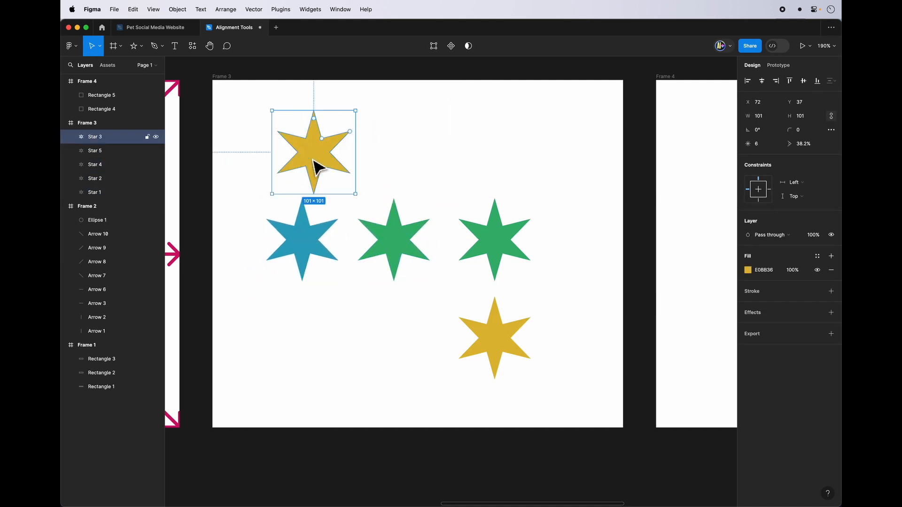
{"action": "left_click_drag", "start_coordinate": [508, 342], "coordinate": [542, 155]}
{"action": "left_click_drag", "start_coordinate": [480, 241], "coordinate": [521, 243]}
Step: Tidy up all five stars into a two-row grid with a horizontal spacing of 18 and a vertical spacing of 27
{"action": "left_click_drag", "start_coordinate": [258, 97], "coordinate": [508, 270]}
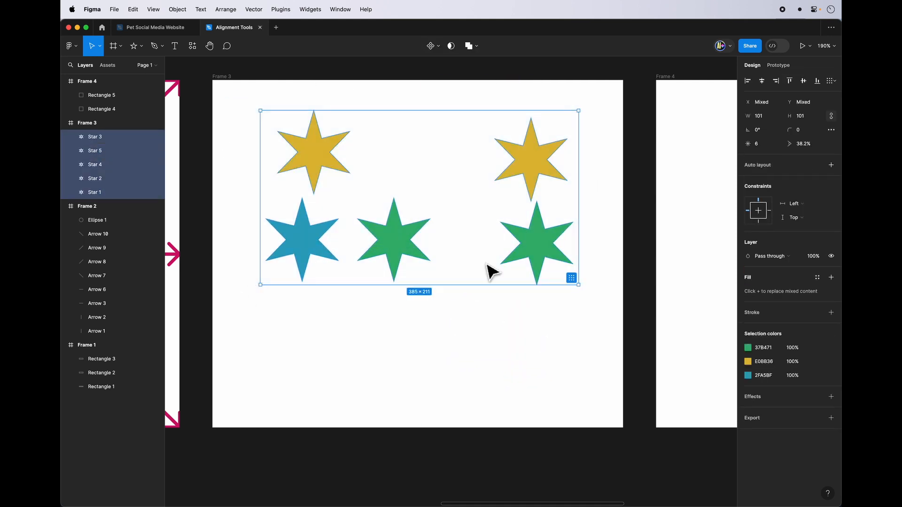
{"action": "left_click_drag", "start_coordinate": [569, 266], "coordinate": [562, 317]}
{"action": "left_click", "coordinate": [754, 98]}
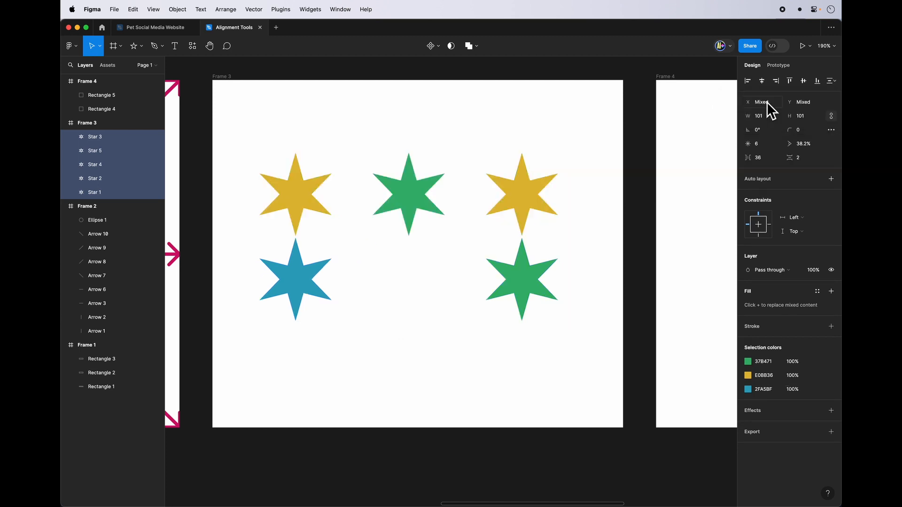
{"action": "left_click_drag", "start_coordinate": [464, 197], "coordinate": [400, 284]}
{"action": "left_click_drag", "start_coordinate": [393, 192], "coordinate": [421, 185]}
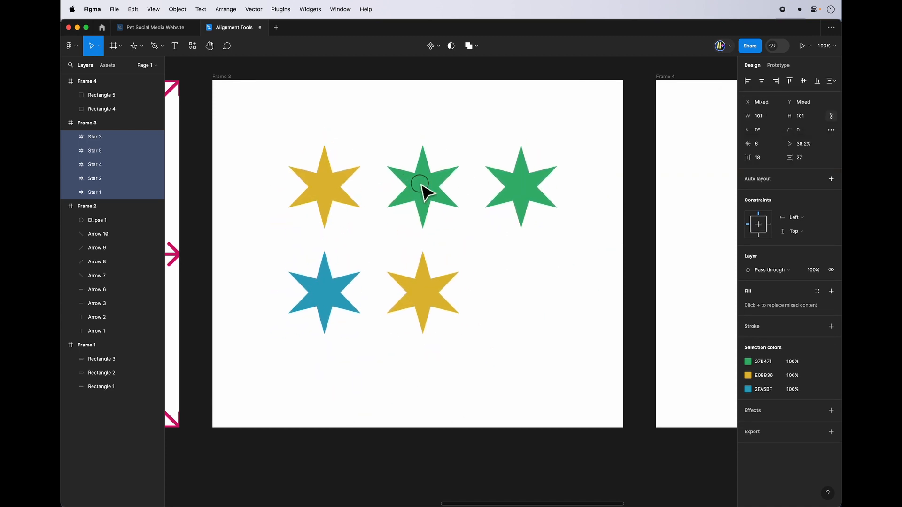
Step: Select all five stars in Frame 3 and group them
{"action": "left_click", "coordinate": [566, 379]}
{"action": "left_click_drag", "start_coordinate": [566, 378], "coordinate": [282, 141]}
{"action": "key", "text": "ctrl+g"}
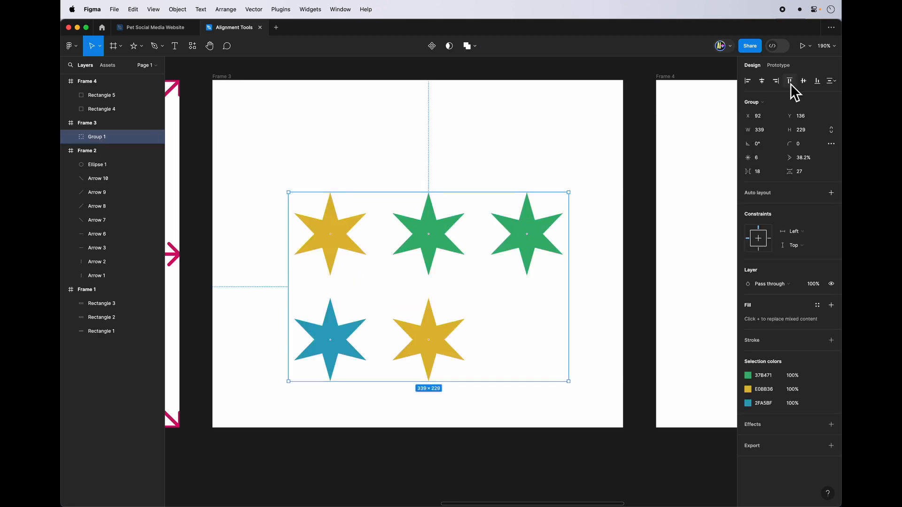
Step: Align the star group to Frame 3's vertical center, its right and left edges, and finally its horizontal center
{"action": "left_click", "coordinate": [804, 81]}
{"action": "left_click", "coordinate": [776, 81]}
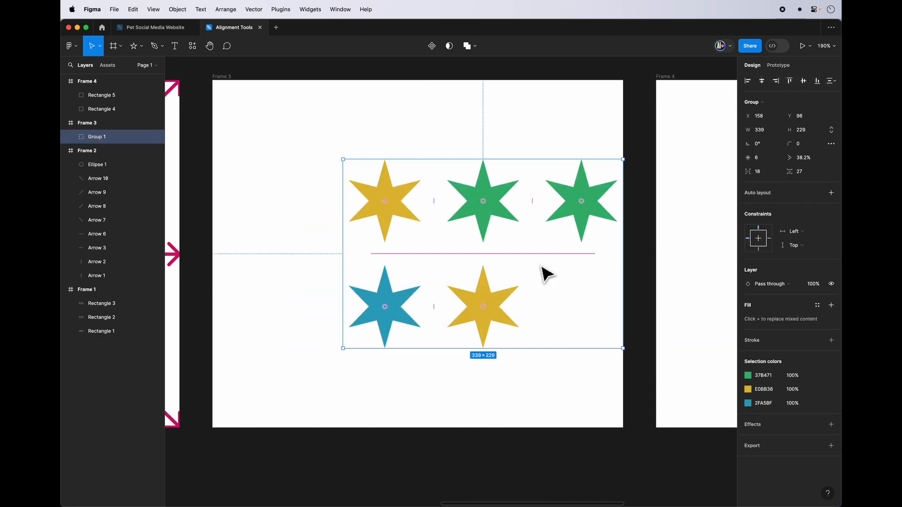
{"action": "left_click", "coordinate": [750, 83]}
{"action": "left_click", "coordinate": [762, 83]}
Step: Try distributing the star group's horizontal spacing and undo it
{"action": "left_click", "coordinate": [834, 82]}
{"action": "left_click", "coordinate": [814, 120]}
{"action": "key", "text": "super+z"}
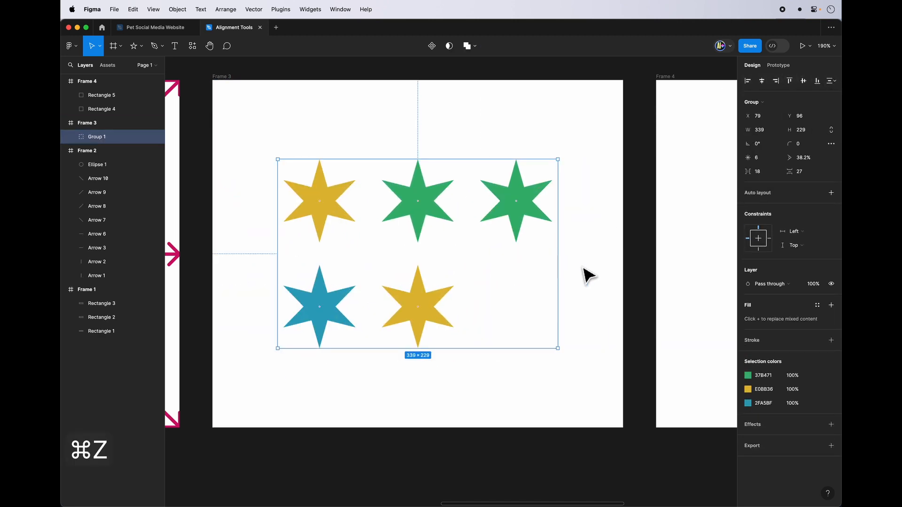
Step: Stack the two green stars and the lower yellow star by aligning their horizontal and vertical centers
{"action": "left_click", "coordinate": [513, 201]}
{"action": "left_click", "coordinate": [421, 203], "text": "shift"}
{"action": "left_click", "coordinate": [408, 309], "text": "shift"}
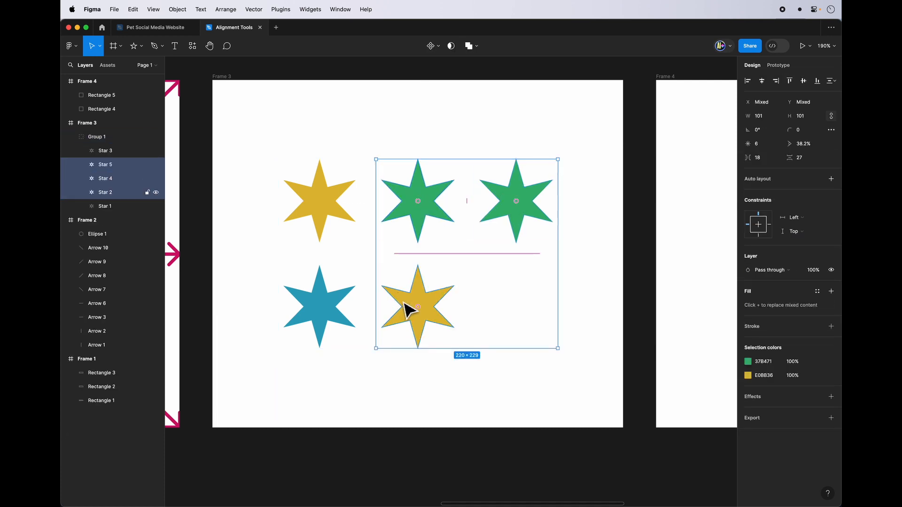
{"action": "left_click", "coordinate": [762, 82]}
{"action": "left_click", "coordinate": [805, 82]}
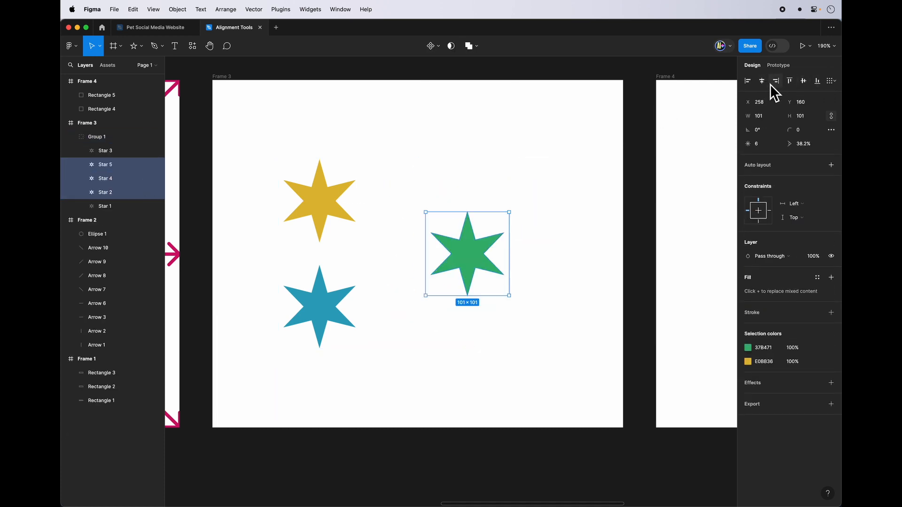
{"action": "left_click", "coordinate": [464, 255]}
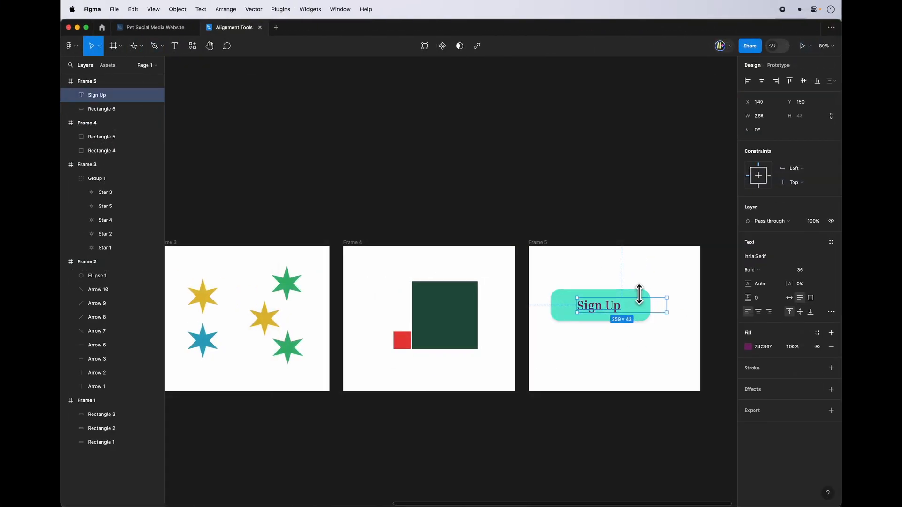
Step: Align the Sign Up text and teal rectangle in Frame 5 by their horizontal centers, top edges and finally bottom edges
{"action": "scroll", "coordinate": [640, 293], "scroll_direction": "up", "scroll_amount": 5}
{"action": "left_click", "coordinate": [653, 371]}
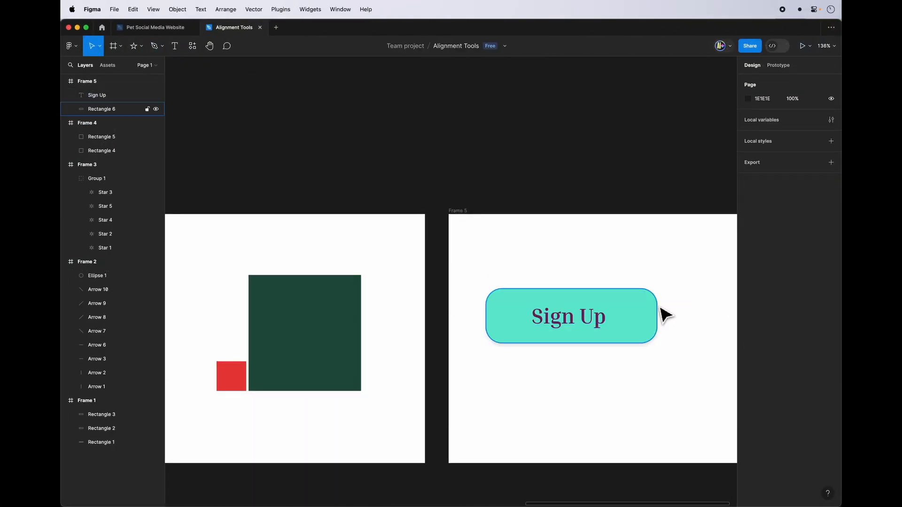
{"action": "left_click_drag", "start_coordinate": [667, 256], "coordinate": [488, 376]}
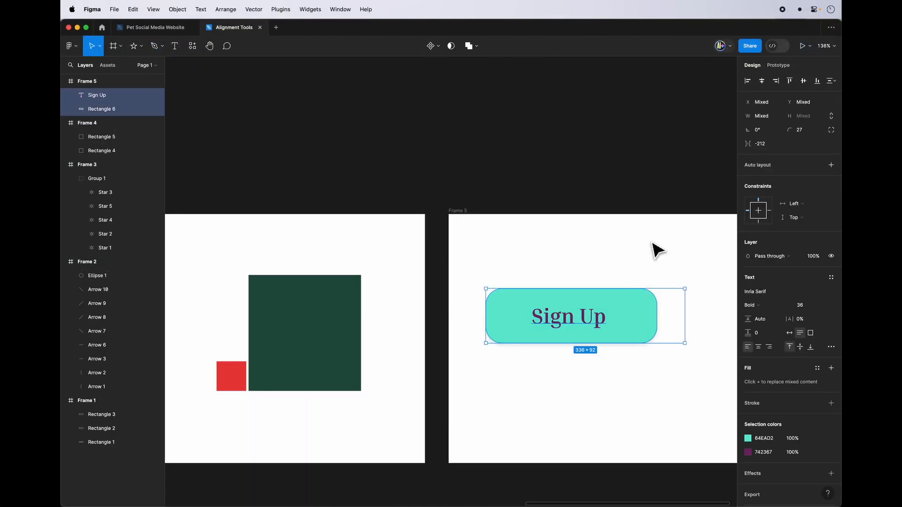
{"action": "left_click", "coordinate": [762, 81]}
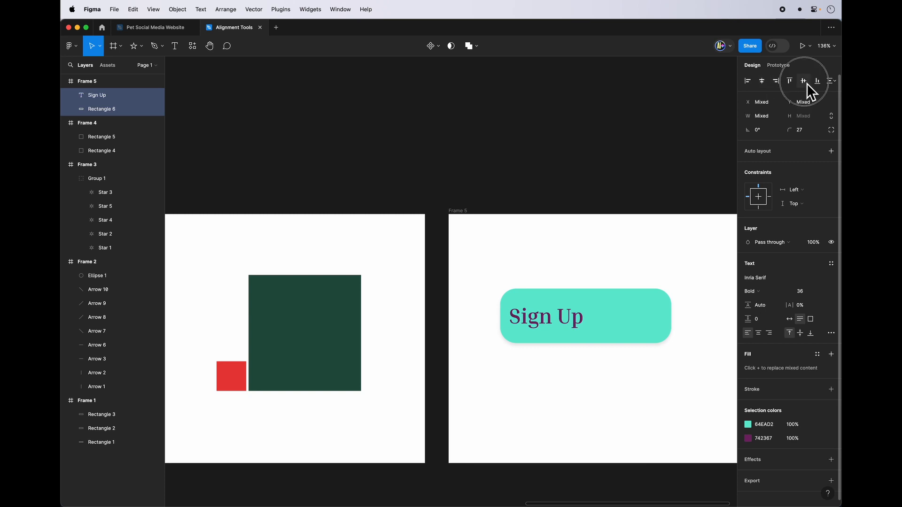
{"action": "left_click", "coordinate": [789, 82]}
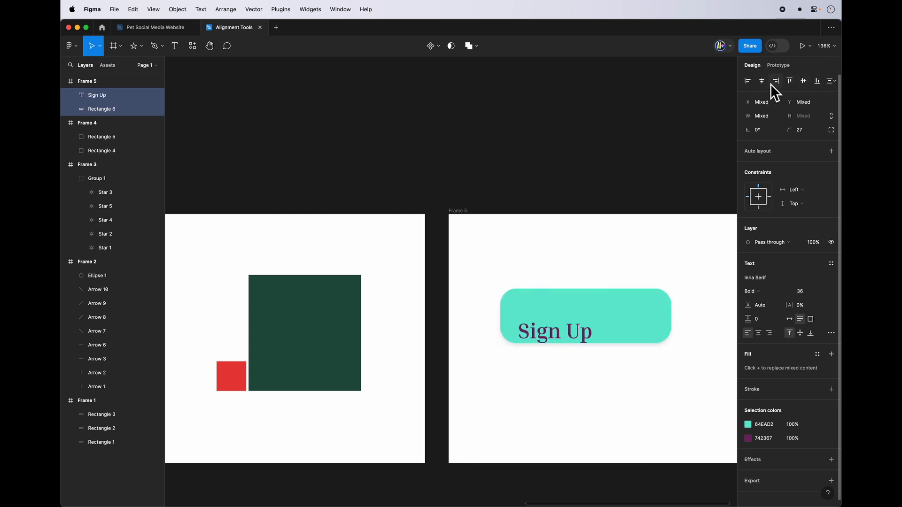
{"action": "left_click", "coordinate": [579, 380]}
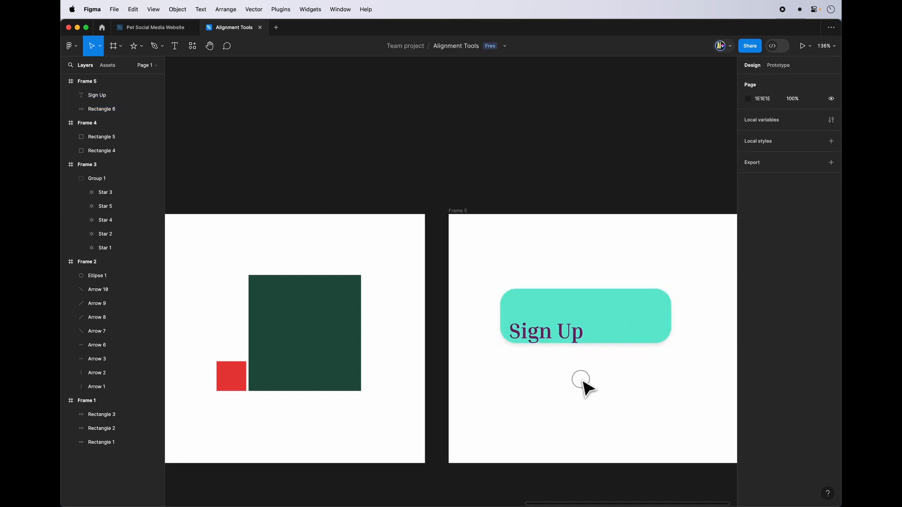
Step: Shrink the Sign Up text box to auto width and align the text with the teal rectangle by their horizontal and vertical centers
{"action": "left_click", "coordinate": [576, 342]}
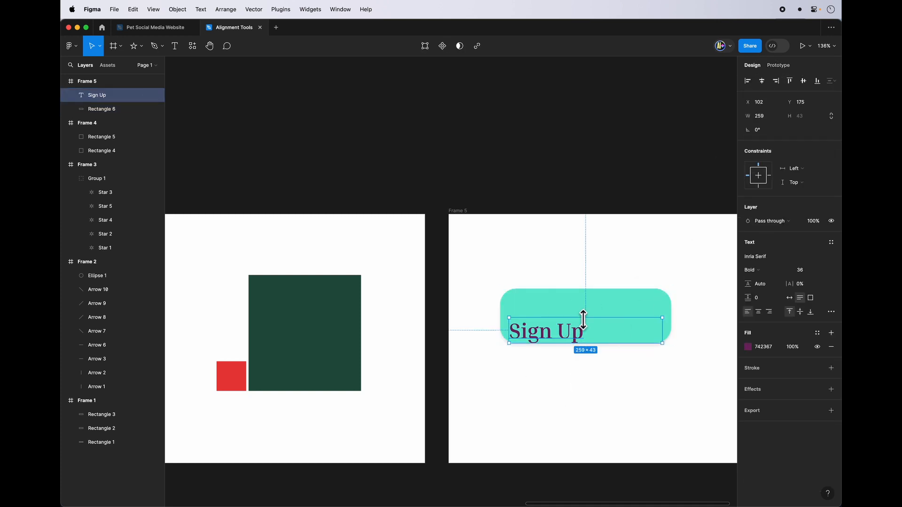
{"action": "left_click_drag", "start_coordinate": [565, 344], "coordinate": [582, 323]}
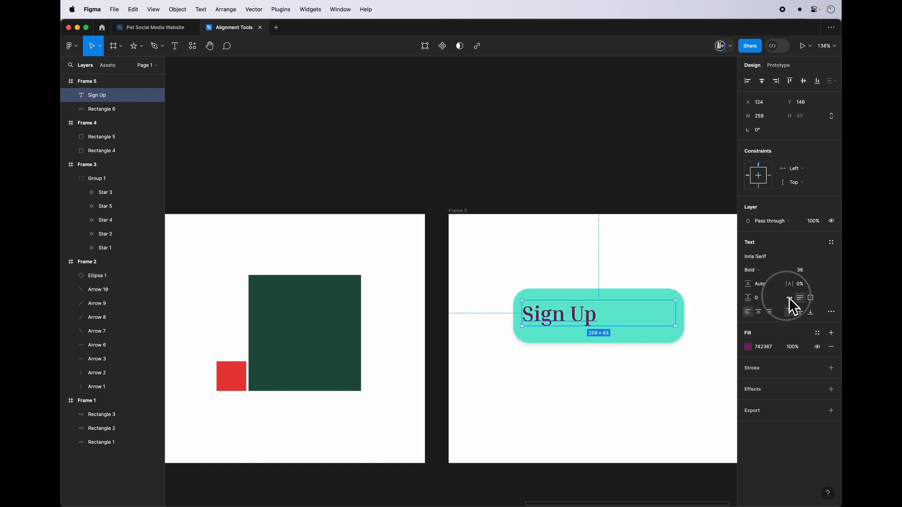
{"action": "left_click_drag", "start_coordinate": [627, 263], "coordinate": [516, 394]}
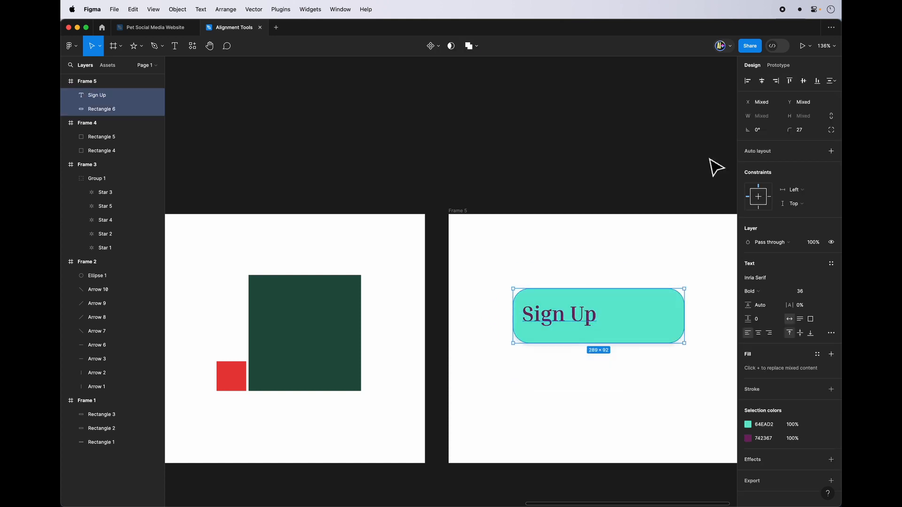
{"action": "left_click", "coordinate": [768, 81]}
{"action": "left_click", "coordinate": [804, 81]}
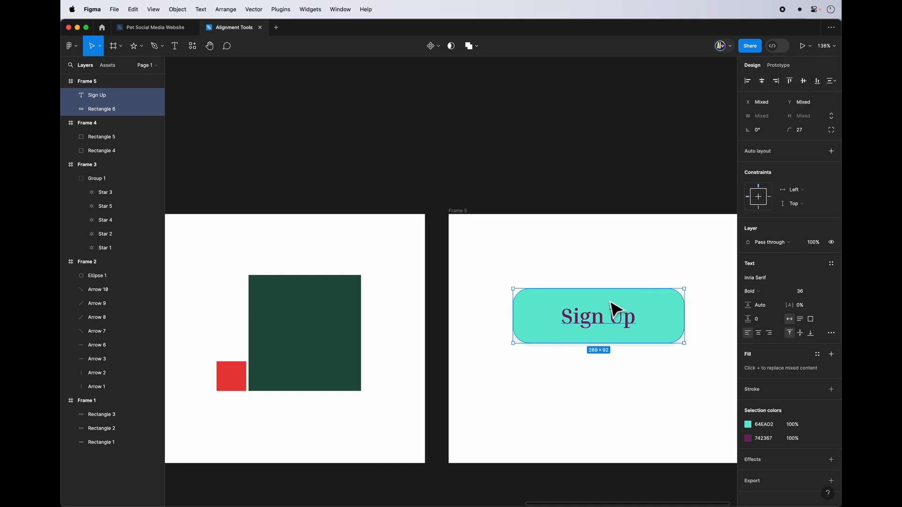
Step: Stretch the Sign Up text box on all sides to match the teal rectangle's 289 × 92 size
{"action": "left_click", "coordinate": [611, 383]}
{"action": "left_click", "coordinate": [599, 316]}
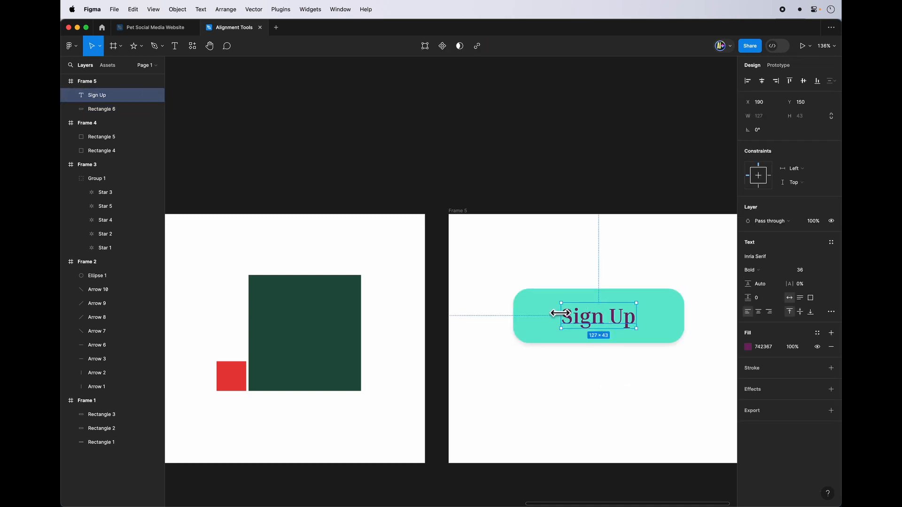
{"action": "left_click_drag", "start_coordinate": [561, 314], "coordinate": [512, 314]}
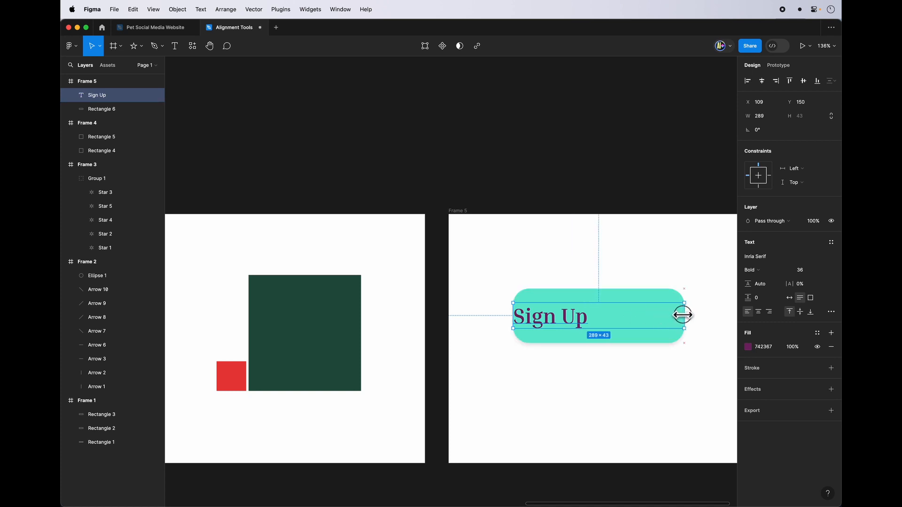
{"action": "left_click_drag", "start_coordinate": [603, 302], "coordinate": [600, 288]}
{"action": "scroll", "coordinate": [656, 310], "scroll_direction": "up", "scroll_amount": 5}
{"action": "scroll", "coordinate": [654, 303], "scroll_direction": "right", "scroll_amount": 1}
{"action": "scroll", "coordinate": [654, 303], "scroll_direction": "down", "scroll_amount": 1}
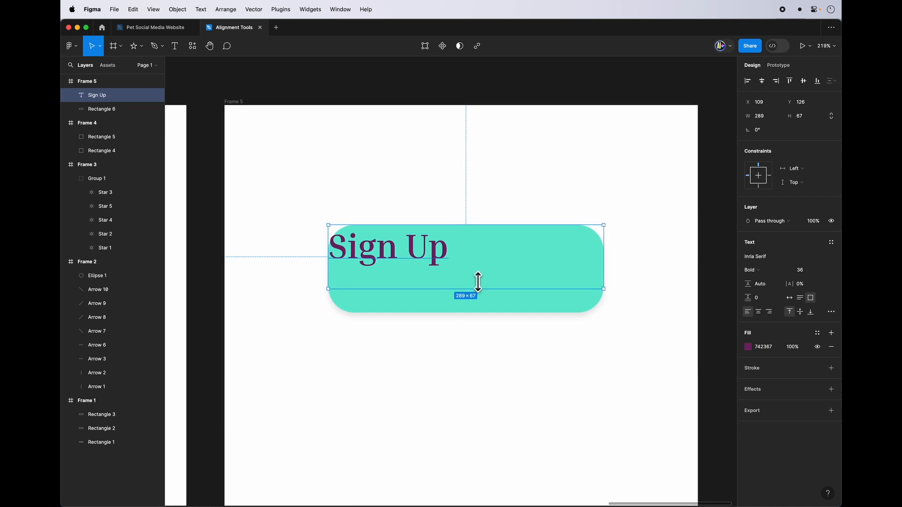
{"action": "left_click_drag", "start_coordinate": [468, 292], "coordinate": [471, 313]}
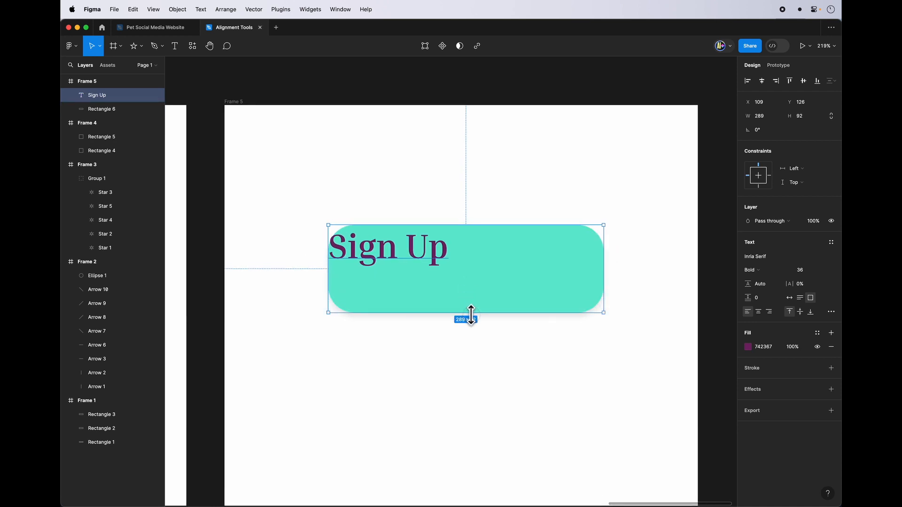
Step: Try right, bottom and top alignment for the Sign Up text, ending with centered horizontal and middle vertical text alignment
{"action": "scroll", "coordinate": [464, 367], "scroll_direction": "down", "scroll_amount": 1}
{"action": "scroll", "coordinate": [464, 368], "scroll_direction": "right", "scroll_amount": 1}
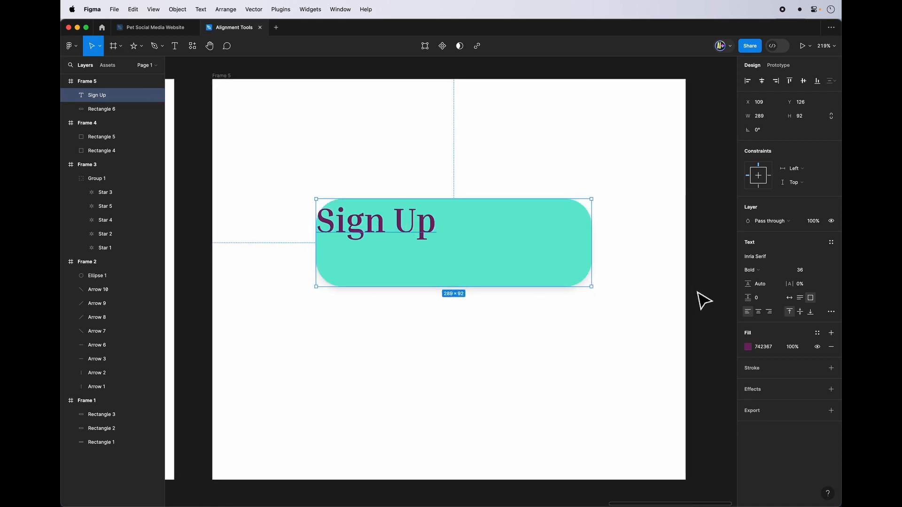
{"action": "left_click", "coordinate": [769, 313]}
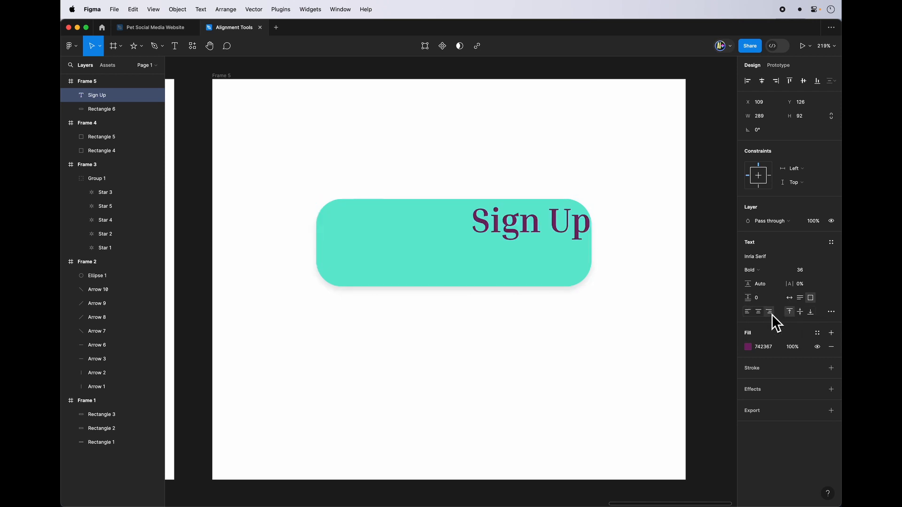
{"action": "left_click", "coordinate": [761, 313]}
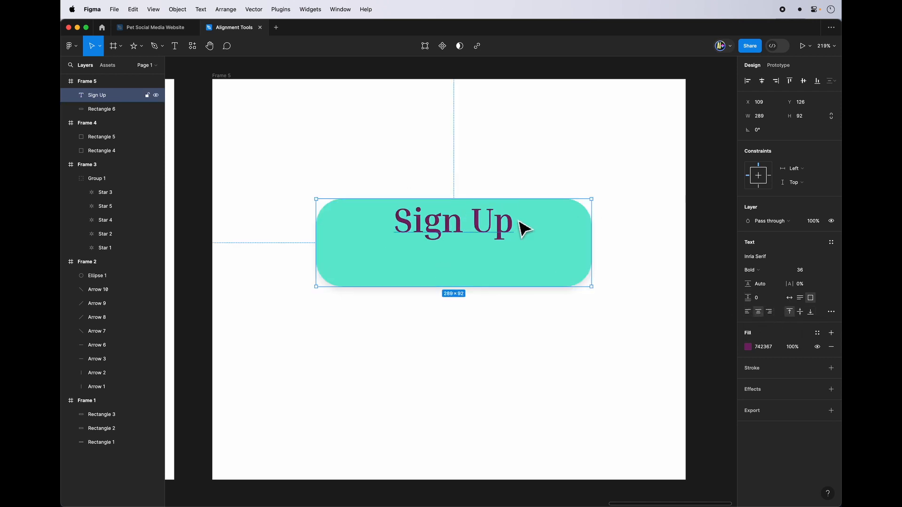
{"action": "left_click", "coordinate": [801, 316]}
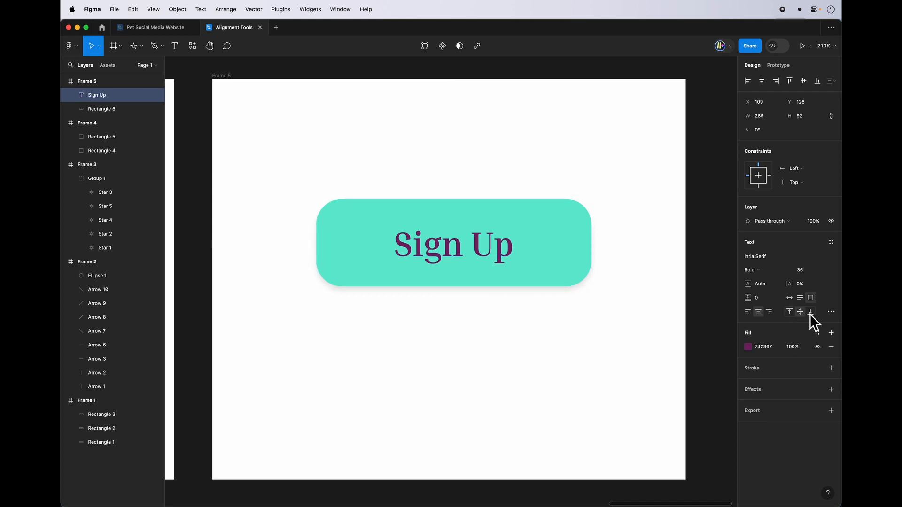
{"action": "left_click", "coordinate": [811, 313]}
{"action": "left_click", "coordinate": [802, 314]}
{"action": "left_click", "coordinate": [792, 313]}
{"action": "left_click", "coordinate": [801, 313]}
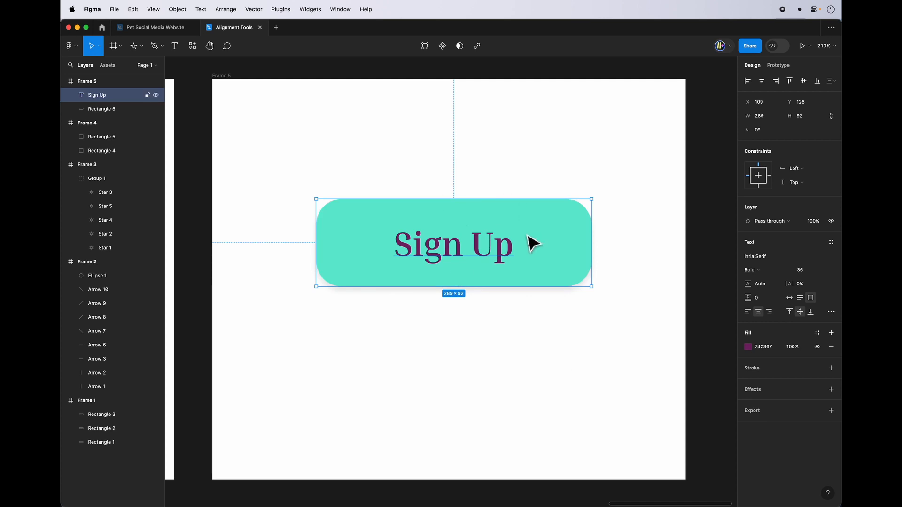
Step: Move the Sign Up text and teal rectangle together slightly down and to the left in Frame 5
{"action": "left_click", "coordinate": [560, 353]}
{"action": "left_click_drag", "start_coordinate": [594, 112], "coordinate": [435, 256]}
{"action": "left_click_drag", "start_coordinate": [504, 258], "coordinate": [469, 324]}
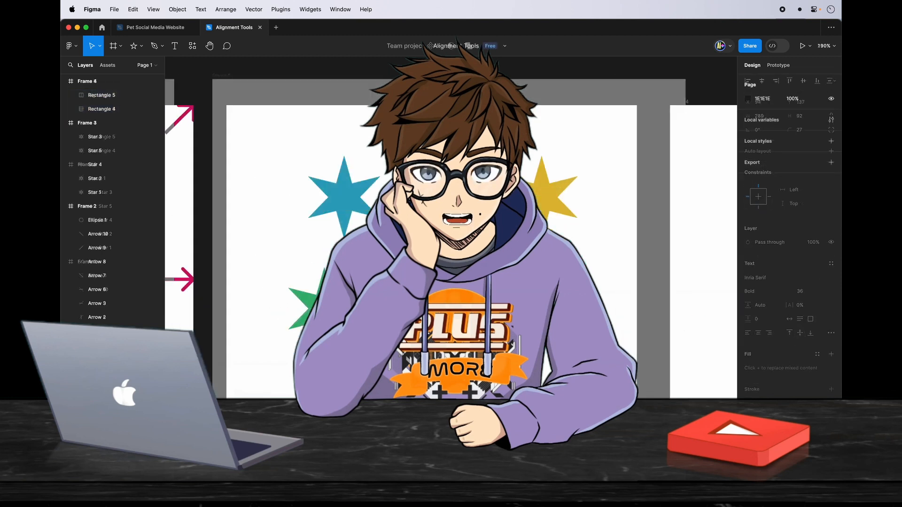
Step: Distribute the vertical spacing of the two yellow stars and the green star at the right of Frame 3
{"action": "scroll", "coordinate": [543, 277], "scroll_direction": "down", "scroll_amount": 1}
{"action": "left_click", "coordinate": [547, 182]}
{"action": "left_click", "coordinate": [530, 353]}
{"action": "left_click_drag", "start_coordinate": [570, 124], "coordinate": [512, 329]}
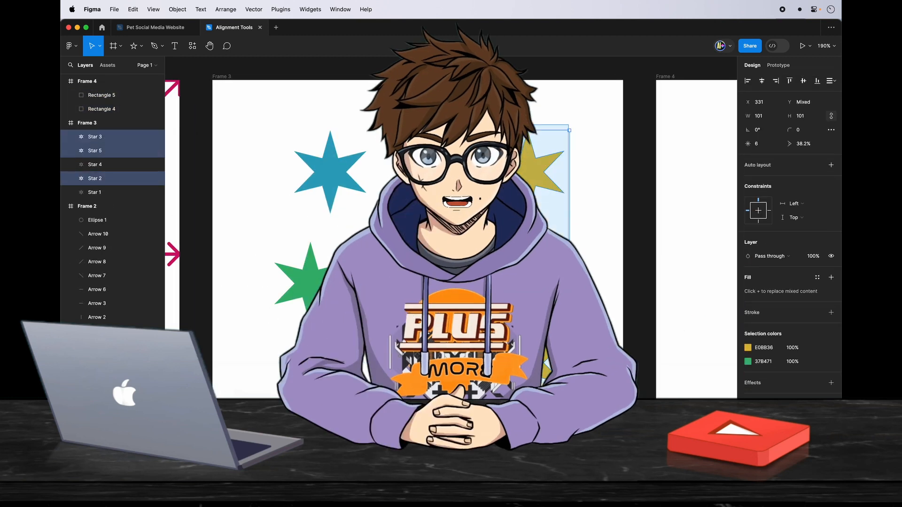
{"action": "left_click_drag", "start_coordinate": [579, 102], "coordinate": [527, 235]}
{"action": "left_click", "coordinate": [832, 80]}
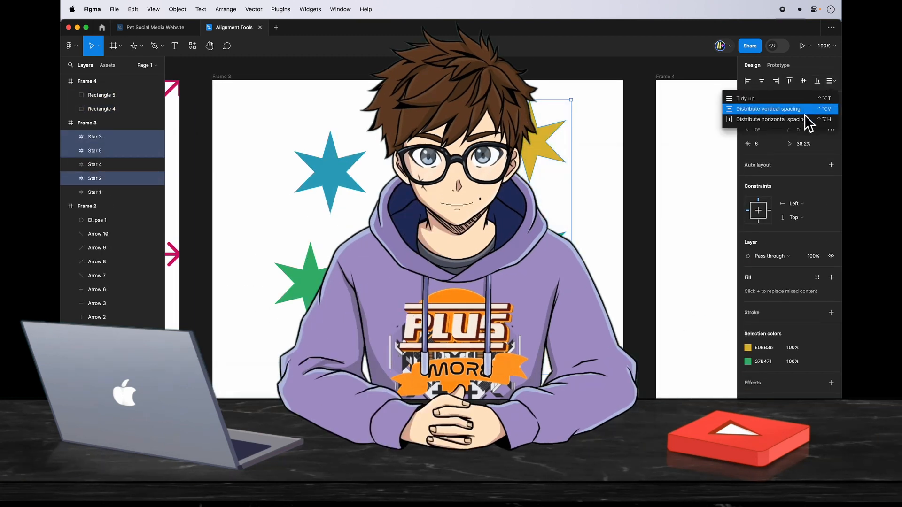
{"action": "left_click", "coordinate": [808, 119]}
Step: Move the left green and blue stars level with the right green star and distribute the three stars' horizontal spacing, then adjust it
{"action": "left_click", "coordinate": [423, 220]}
{"action": "left_click_drag", "start_coordinate": [311, 284], "coordinate": [411, 236]}
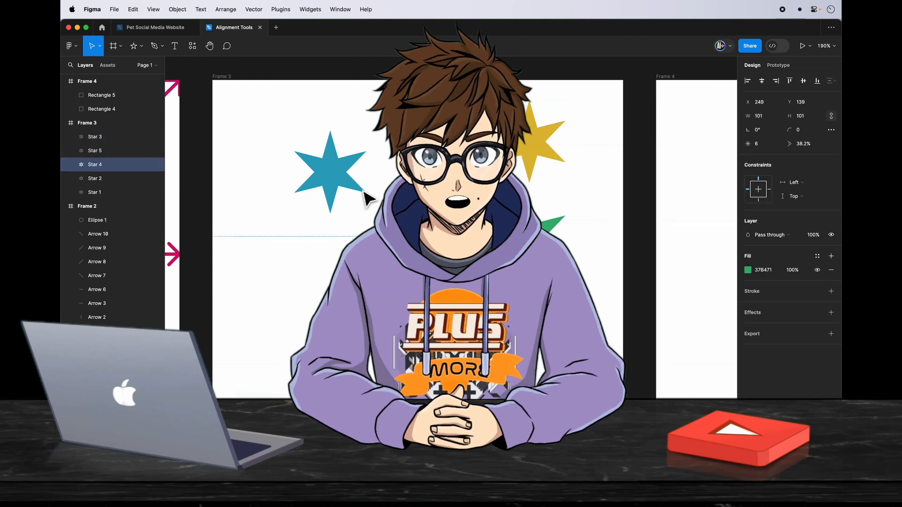
{"action": "left_click_drag", "start_coordinate": [341, 182], "coordinate": [278, 247]}
{"action": "left_click_drag", "start_coordinate": [582, 204], "coordinate": [271, 259]}
{"action": "left_click", "coordinate": [831, 81]}
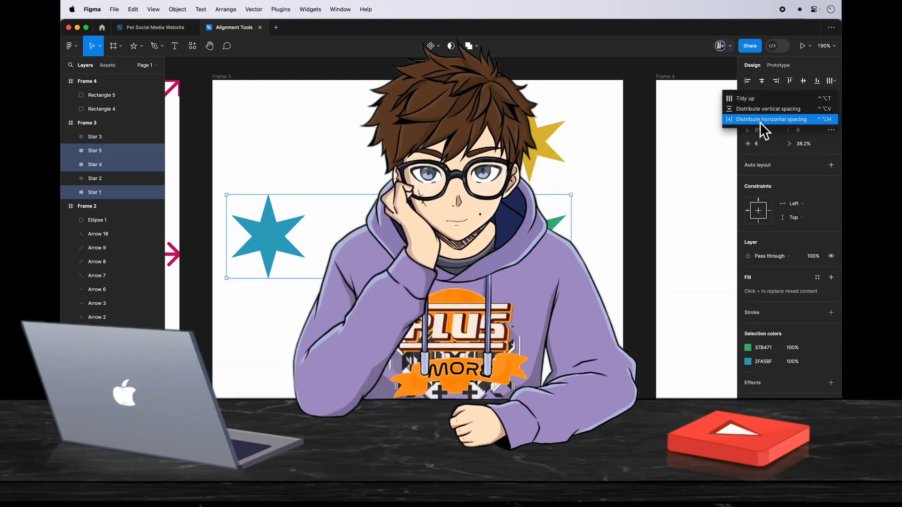
{"action": "left_click", "coordinate": [760, 120]}
{"action": "left_click_drag", "start_coordinate": [333, 236], "coordinate": [316, 236]}
{"action": "left_click", "coordinate": [357, 306]}
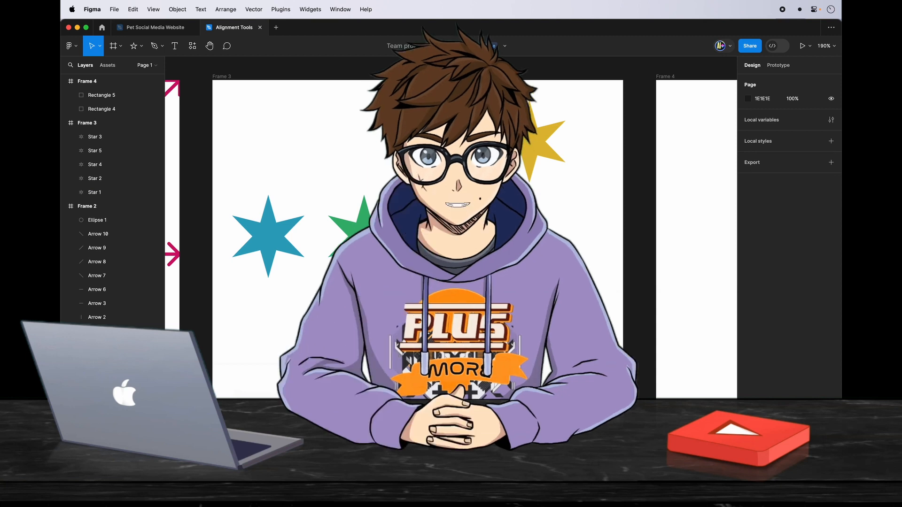
Step: Tidy up all five stars into a grid with 36 horizontal and 18 vertical spacing
{"action": "left_click_drag", "start_coordinate": [597, 96], "coordinate": [235, 375]}
{"action": "left_click", "coordinate": [563, 366]}
{"action": "mouse_move", "coordinate": [494, 236]}
{"action": "left_mouse_down"}
{"action": "mouse_move", "coordinate": [495, 217]}
{"action": "mouse_move", "coordinate": [494, 238]}
{"action": "left_mouse_up"}
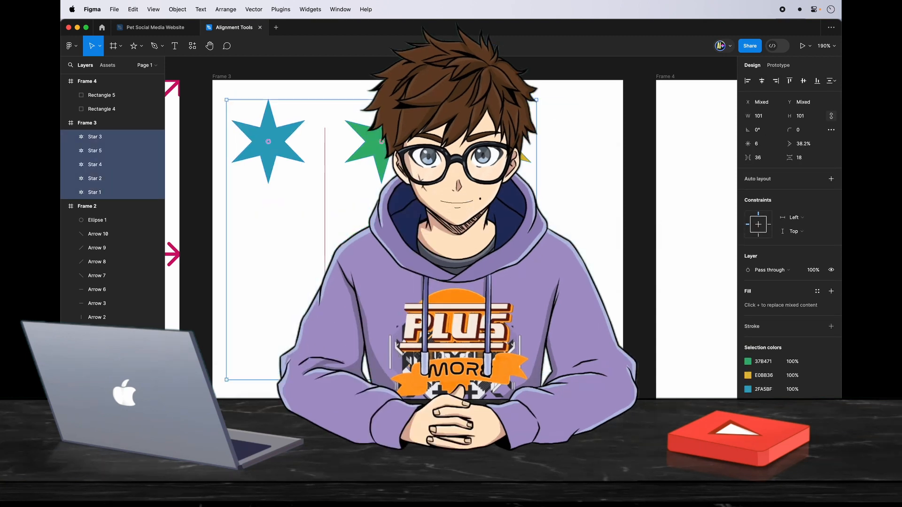
Step: Scatter the stars freely out of their grid within Frame 3
{"action": "left_click", "coordinate": [382, 225]}
{"action": "left_click_drag", "start_coordinate": [388, 143], "coordinate": [400, 241]}
{"action": "left_click_drag", "start_coordinate": [270, 143], "coordinate": [304, 242]}
{"action": "left_click_drag", "start_coordinate": [495, 335], "coordinate": [314, 153]}
{"action": "left_click_drag", "start_coordinate": [507, 139], "coordinate": [543, 157]}
{"action": "left_click_drag", "start_coordinate": [383, 329], "coordinate": [540, 237]}
Step: Tidy up the five scattered stars and adjust their spacing to 18 horizontally and 27 vertically
{"action": "left_click_drag", "start_coordinate": [596, 100], "coordinate": [242, 291]}
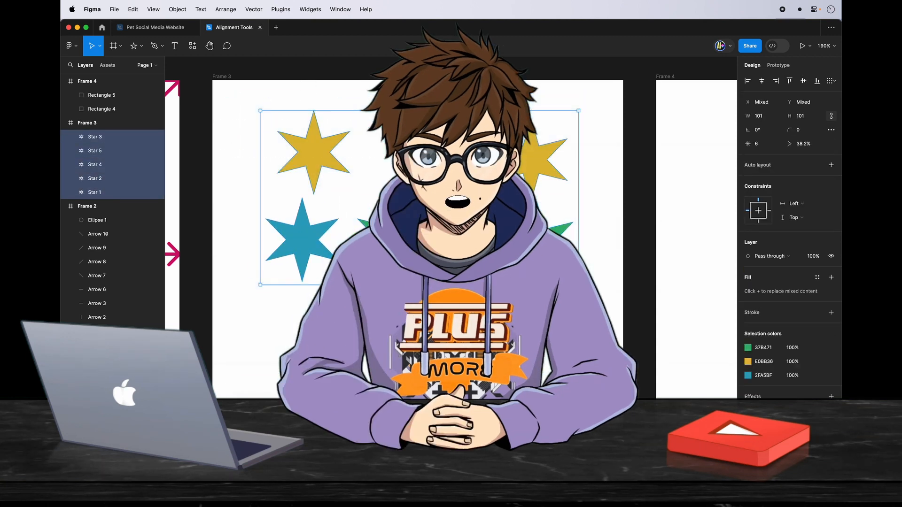
{"action": "left_click_drag", "start_coordinate": [409, 198], "coordinate": [397, 239]}
{"action": "left_click", "coordinate": [831, 81]}
{"action": "left_click", "coordinate": [757, 102]}
{"action": "left_click_drag", "start_coordinate": [521, 239], "coordinate": [521, 248]}
{"action": "left_click_drag", "start_coordinate": [465, 194], "coordinate": [493, 194]}
{"action": "left_click_drag", "start_coordinate": [488, 206], "coordinate": [517, 199]}
{"action": "left_click", "coordinate": [493, 362]}
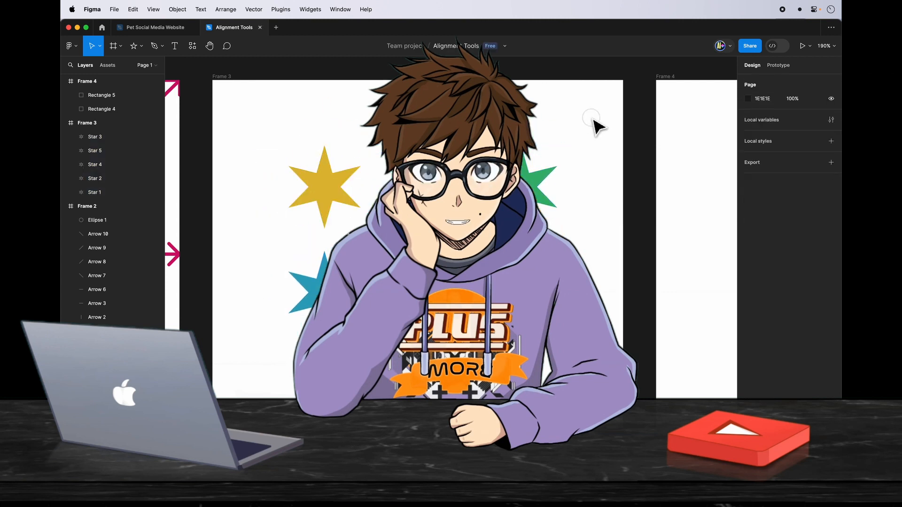
Step: Group the five stars and align the group to Frame 3's centers, right edge and left edge, ending at the horizontal center
{"action": "left_click_drag", "start_coordinate": [593, 122], "coordinate": [280, 339]}
{"action": "key", "text": "super+g"}
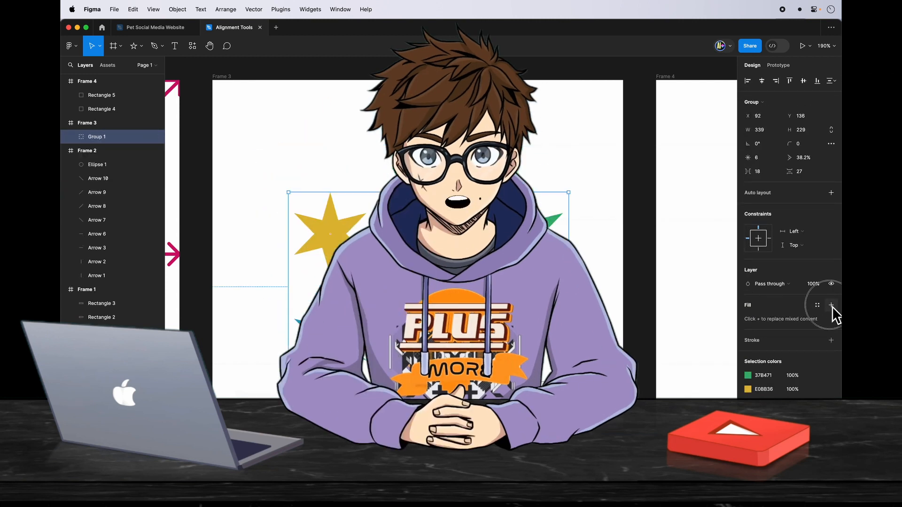
{"action": "left_click", "coordinate": [762, 80]}
{"action": "left_click", "coordinate": [804, 81]}
{"action": "left_click", "coordinate": [776, 81]}
{"action": "left_click", "coordinate": [748, 81]}
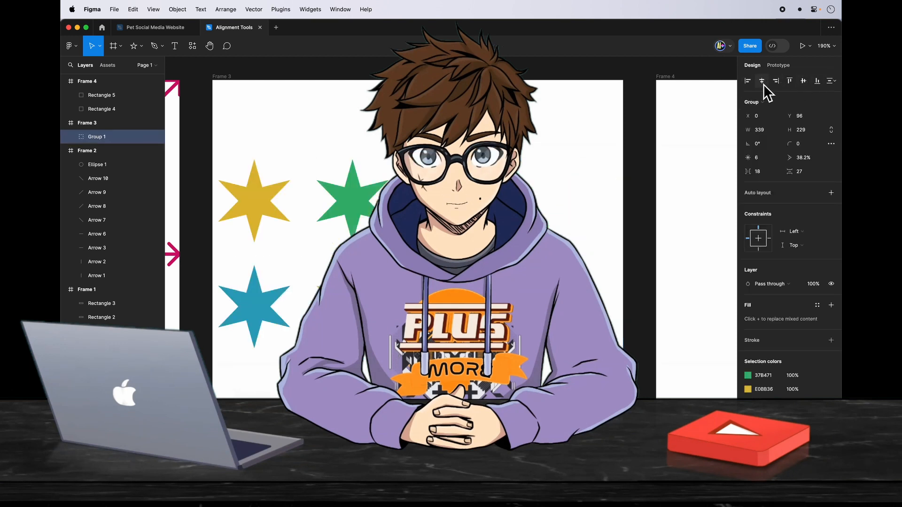
{"action": "left_click", "coordinate": [762, 81]}
{"action": "left_click", "coordinate": [586, 265]}
Step: Align the two green stars and the middle yellow star by their horizontal and vertical centers
{"action": "double_click", "coordinate": [516, 201]}
{"action": "left_click", "coordinate": [418, 254], "text": "shift"}
{"action": "left_click", "coordinate": [517, 307], "text": "shift"}
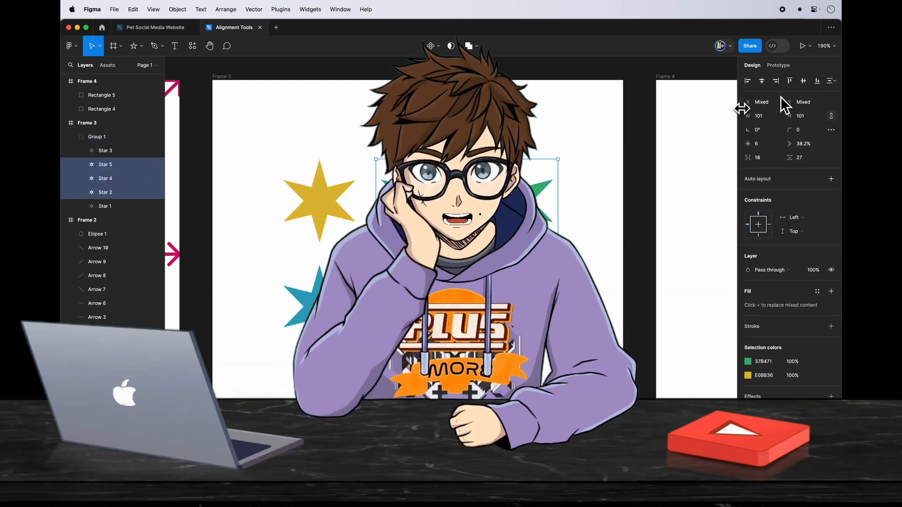
{"action": "left_click", "coordinate": [762, 81]}
{"action": "left_click", "coordinate": [804, 81]}
{"action": "left_click", "coordinate": [528, 334]}
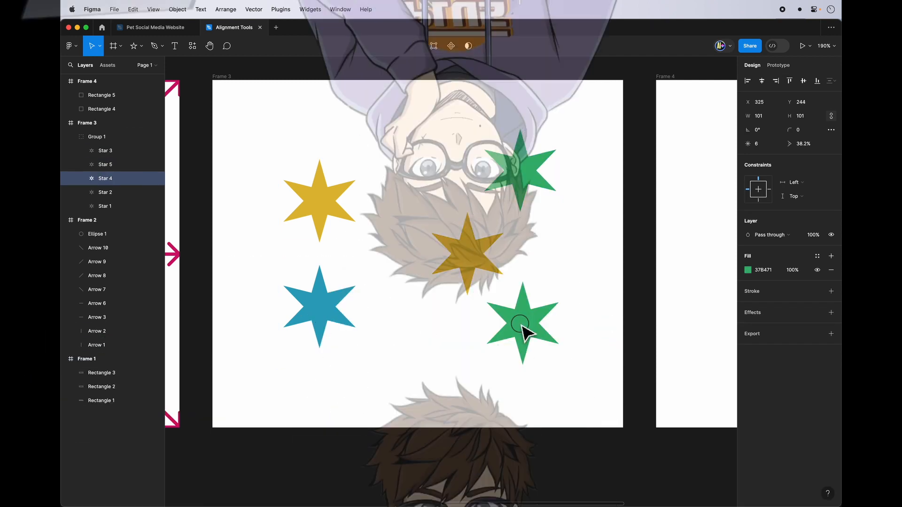
Step: Duplicate Frame 4 and delete the green and red squares from the copy
{"action": "scroll", "coordinate": [536, 339], "scroll_direction": "down", "scroll_amount": 5}
{"action": "left_click", "coordinate": [421, 259]}
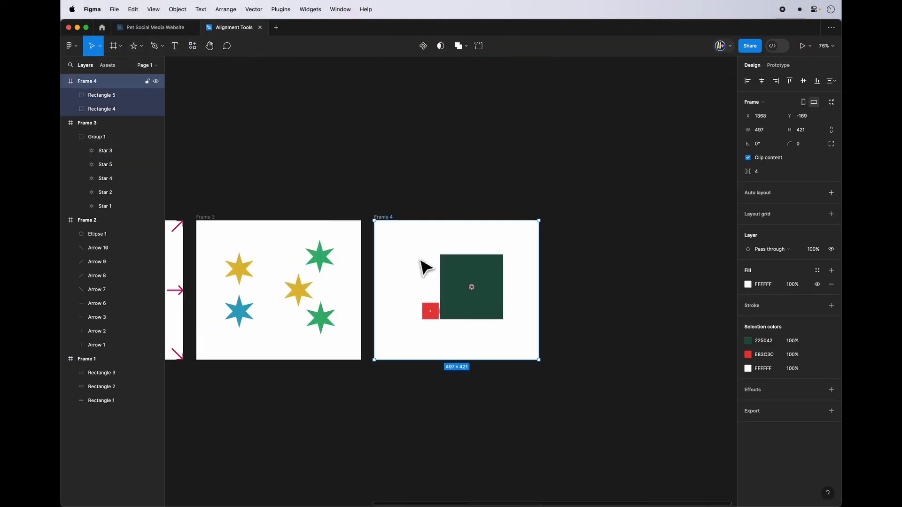
{"action": "key", "text": "super+d"}
{"action": "scroll", "coordinate": [664, 323], "scroll_direction": "up", "scroll_amount": 8}
{"action": "left_click", "coordinate": [663, 324]}
{"action": "key", "text": "BackSpace"}
{"action": "left_click", "coordinate": [399, 363]}
{"action": "key", "text": "BackSpace"}
Step: Draw a 289 × 92 rectangle in Frame 5 and round its corners to a radius of 27
{"action": "key", "text": "r"}
{"action": "left_click_drag", "start_coordinate": [255, 165], "coordinate": [644, 288]}
{"action": "left_click_drag", "start_coordinate": [636, 174], "coordinate": [594, 190]}
{"action": "scroll", "coordinate": [594, 190], "scroll_direction": "down", "scroll_amount": 6}
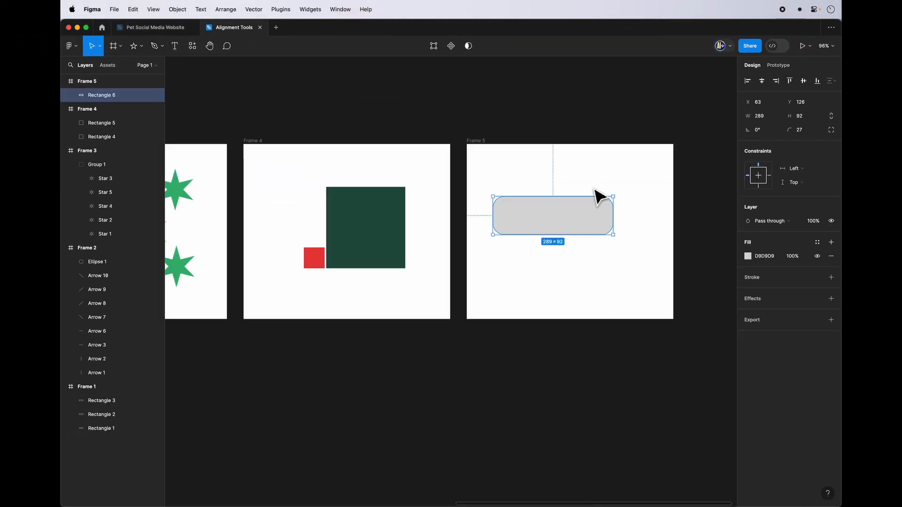
Step: Add the text "Sign Up" below the grey rounded rectangle in Frame 5
{"action": "scroll", "coordinate": [580, 191], "scroll_direction": "up", "scroll_amount": 5}
{"action": "key", "text": "t"}
{"action": "left_click", "coordinate": [517, 364]}
{"action": "type", "text": "L"}
{"action": "key", "text": "BackSpace"}
{"action": "type", "text": "Sign Up"}
{"action": "key", "text": "Escape"}
Step: Enlarge the Sign Up text's font size and move the text onto the grey rounded rectangle
{"action": "left_click", "coordinate": [804, 270]}
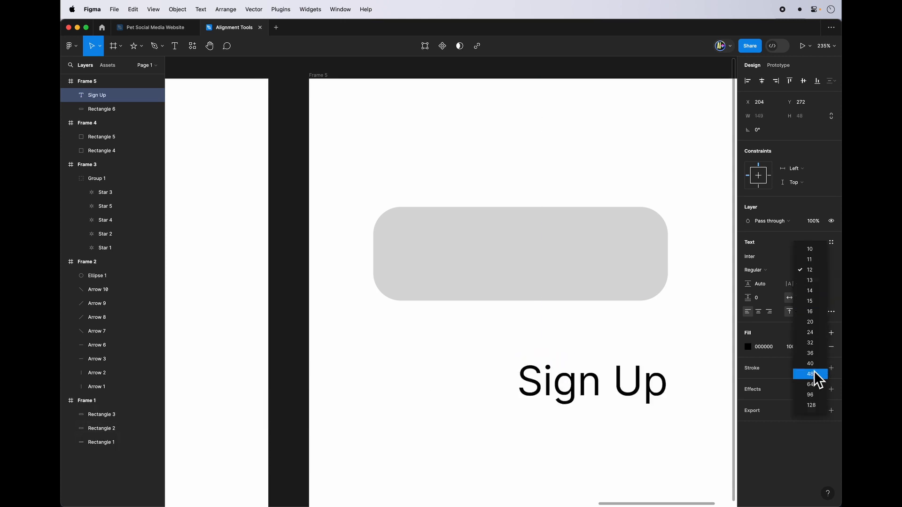
{"action": "left_click", "coordinate": [815, 371]}
{"action": "left_click_drag", "start_coordinate": [606, 379], "coordinate": [544, 256]}
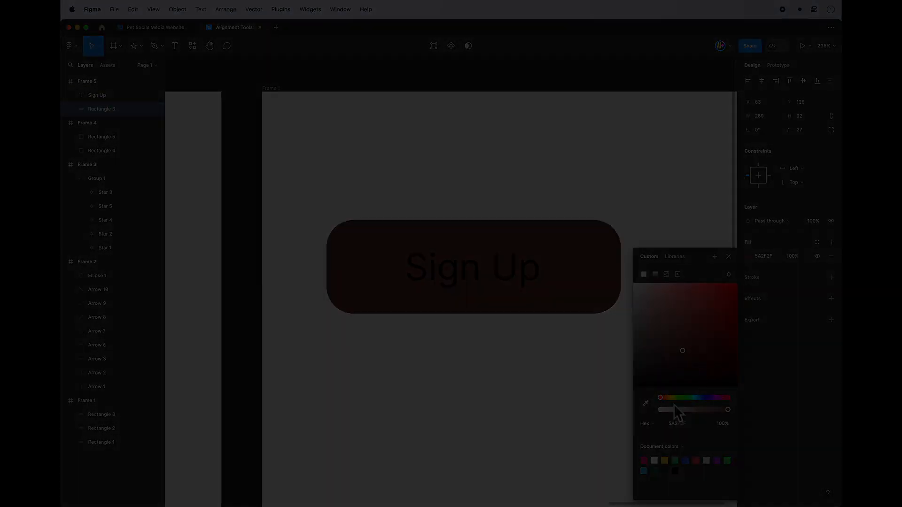